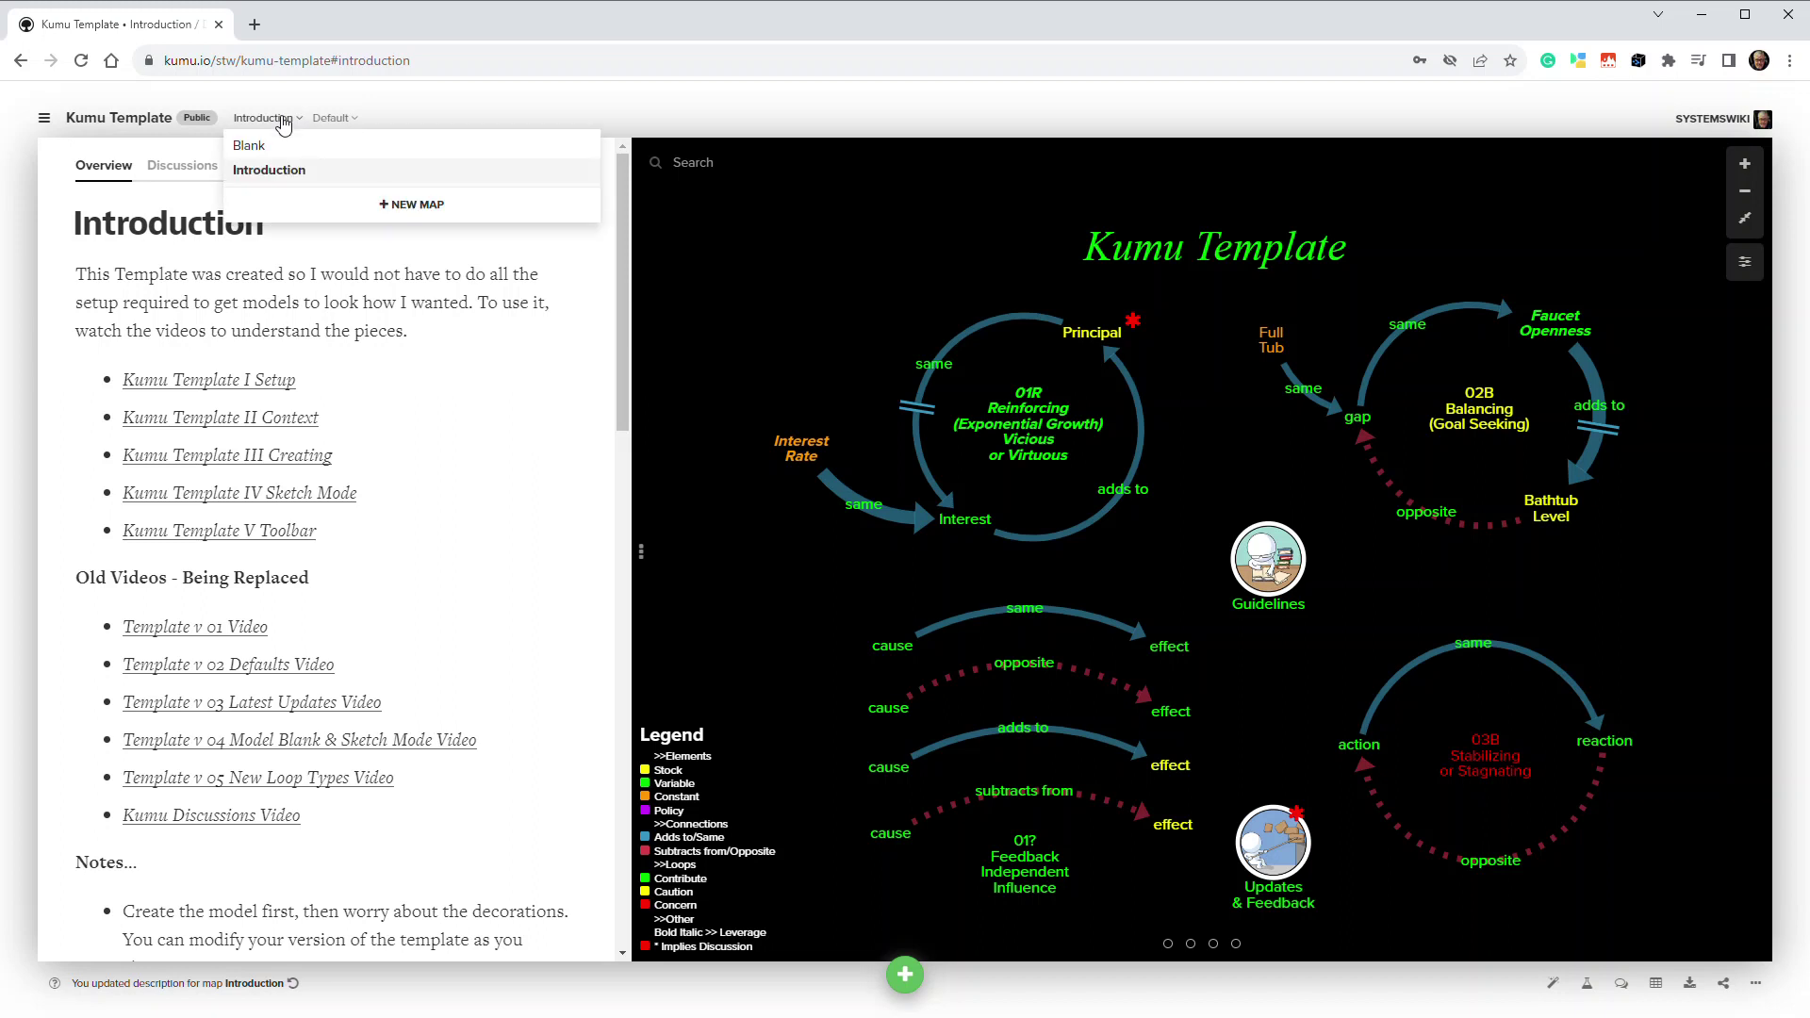
Open the Blank map of the project and turn on sketch mode
click(263, 147)
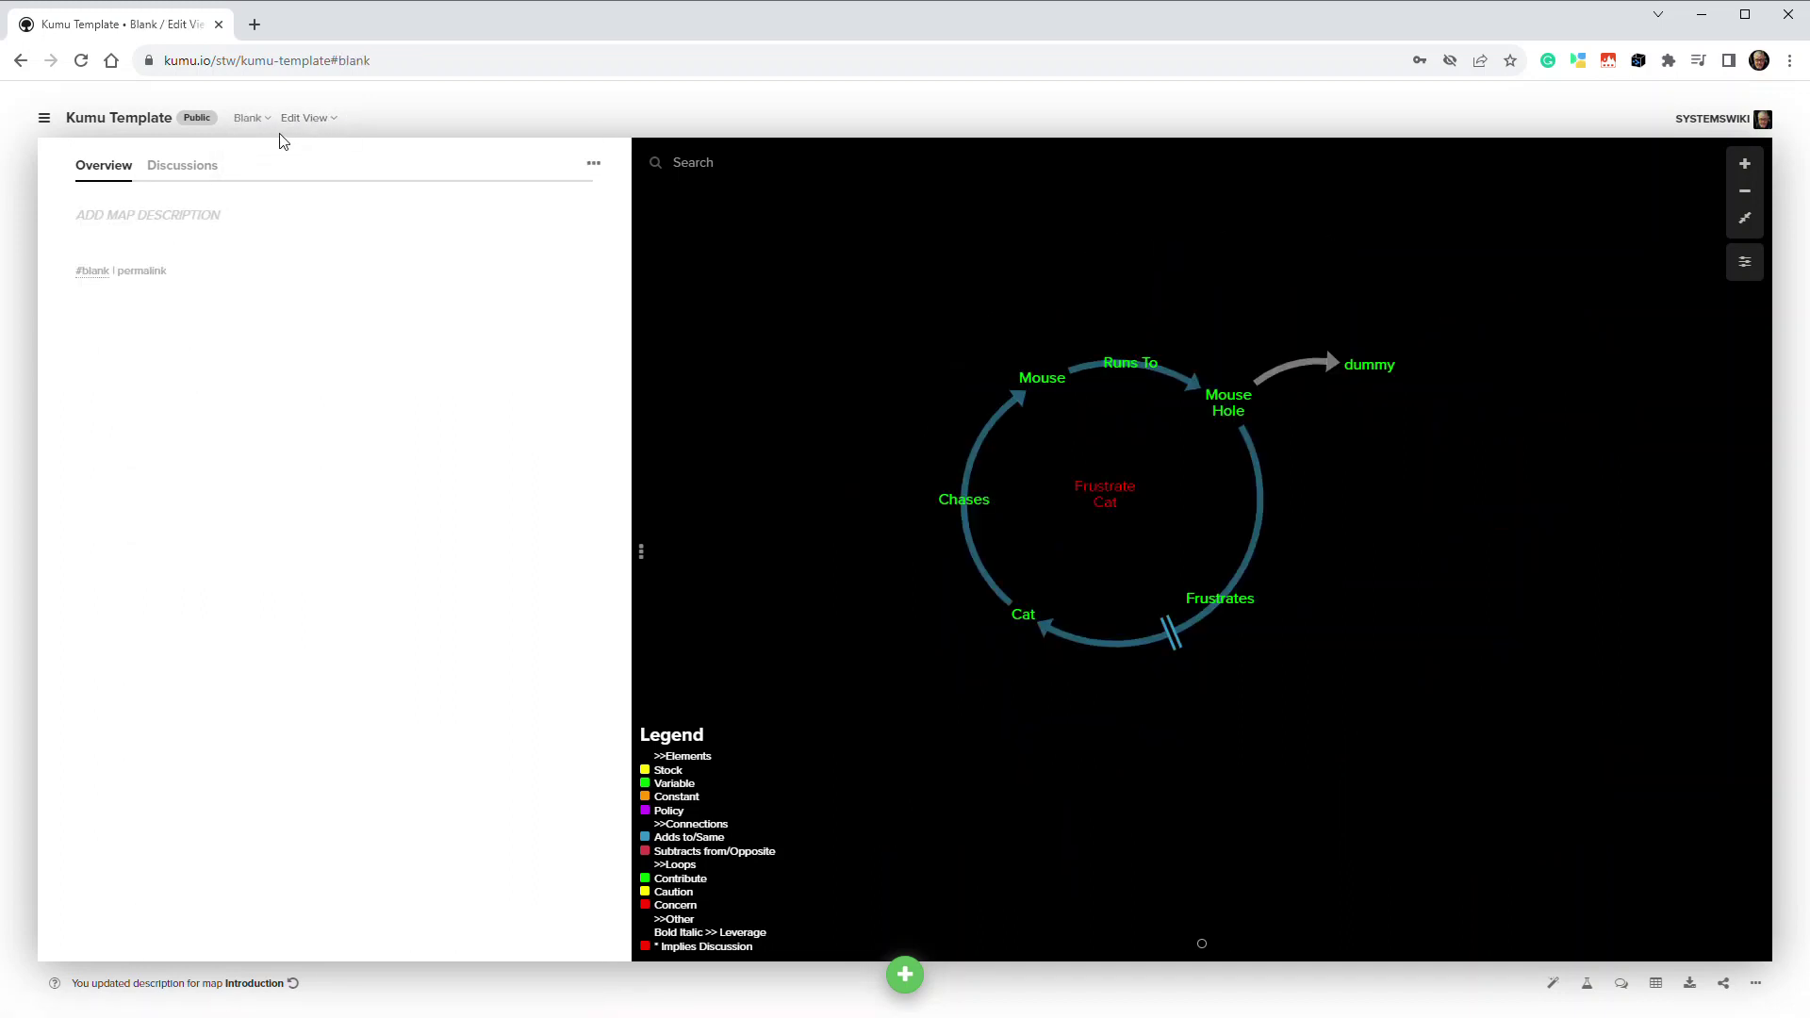
click(594, 166)
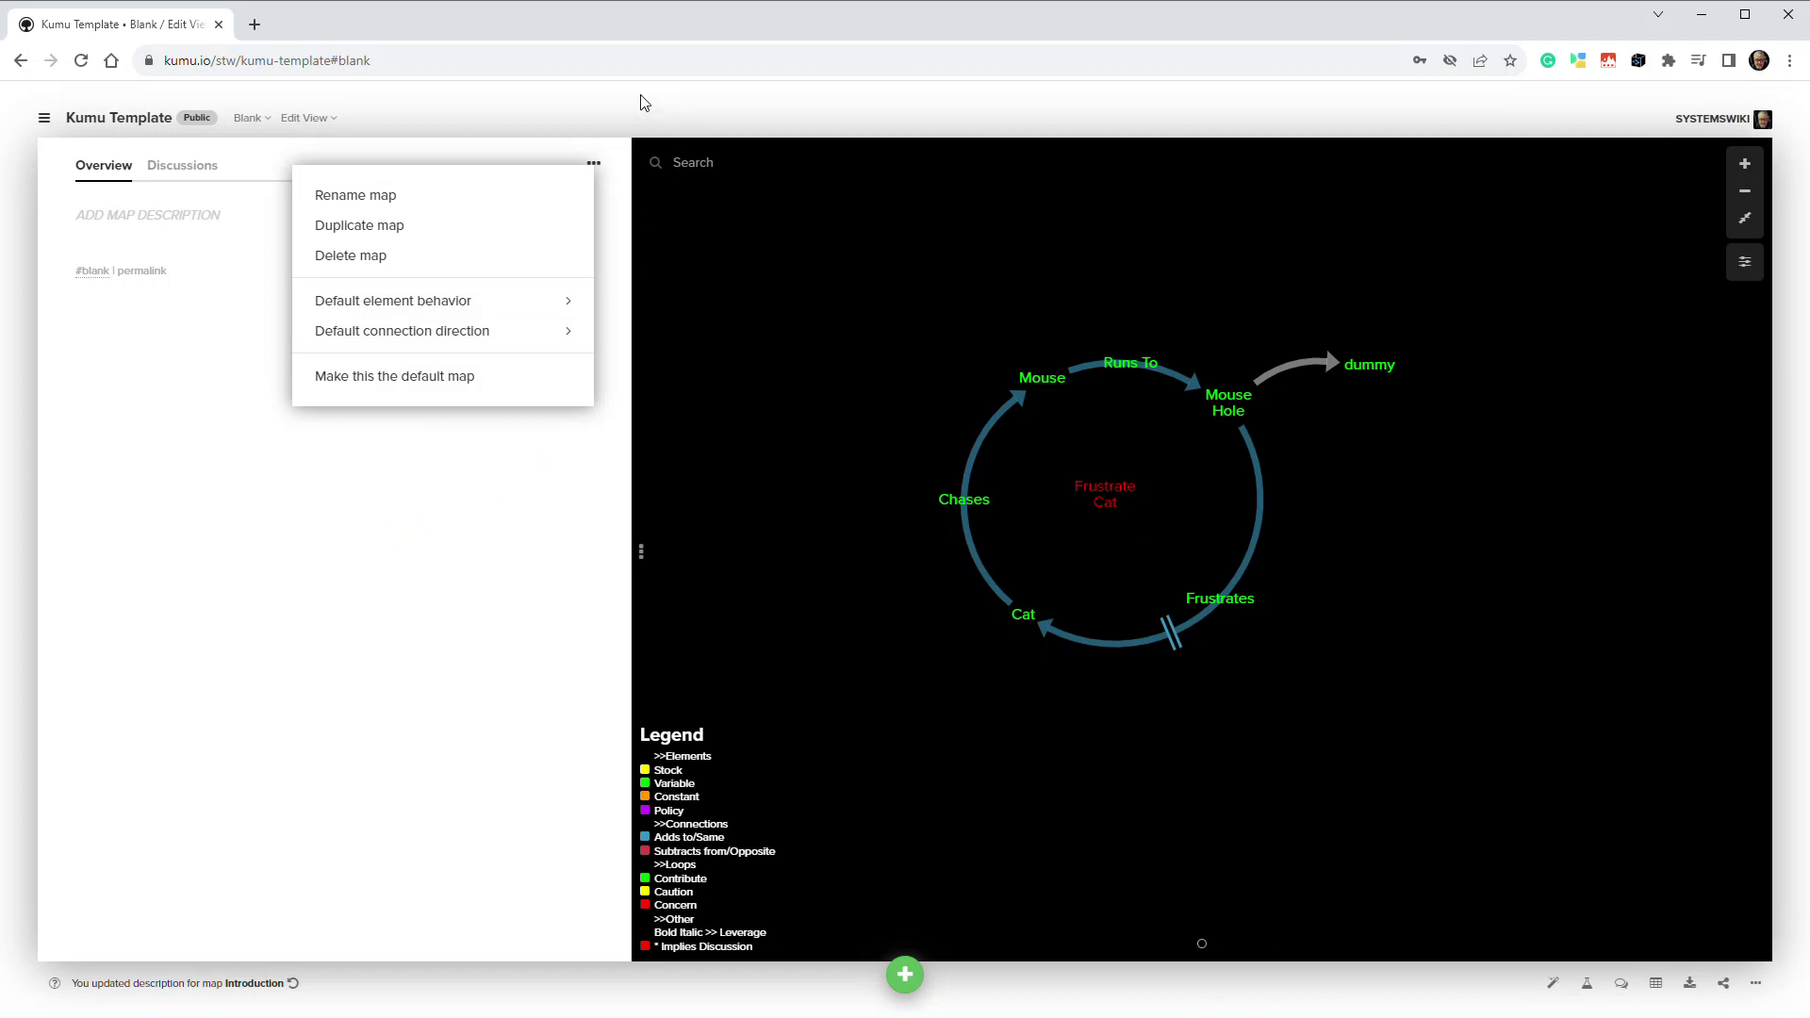
click(457, 690)
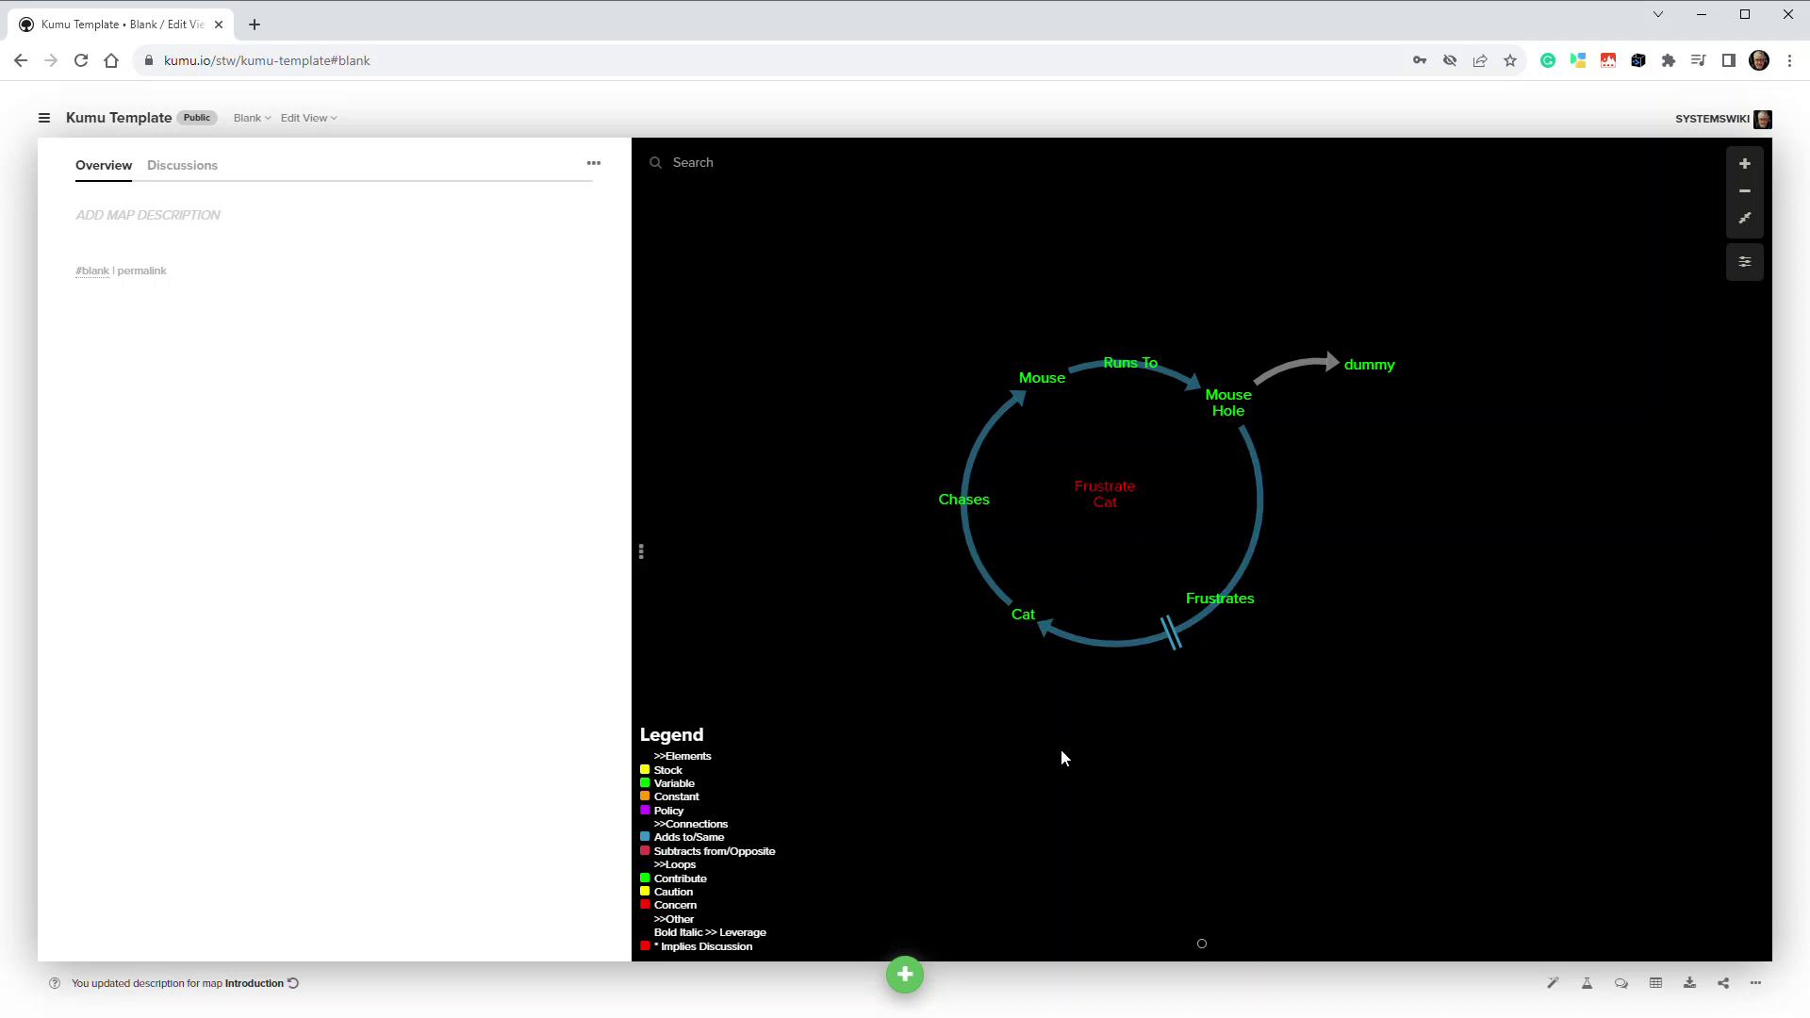
click(907, 971)
click(813, 901)
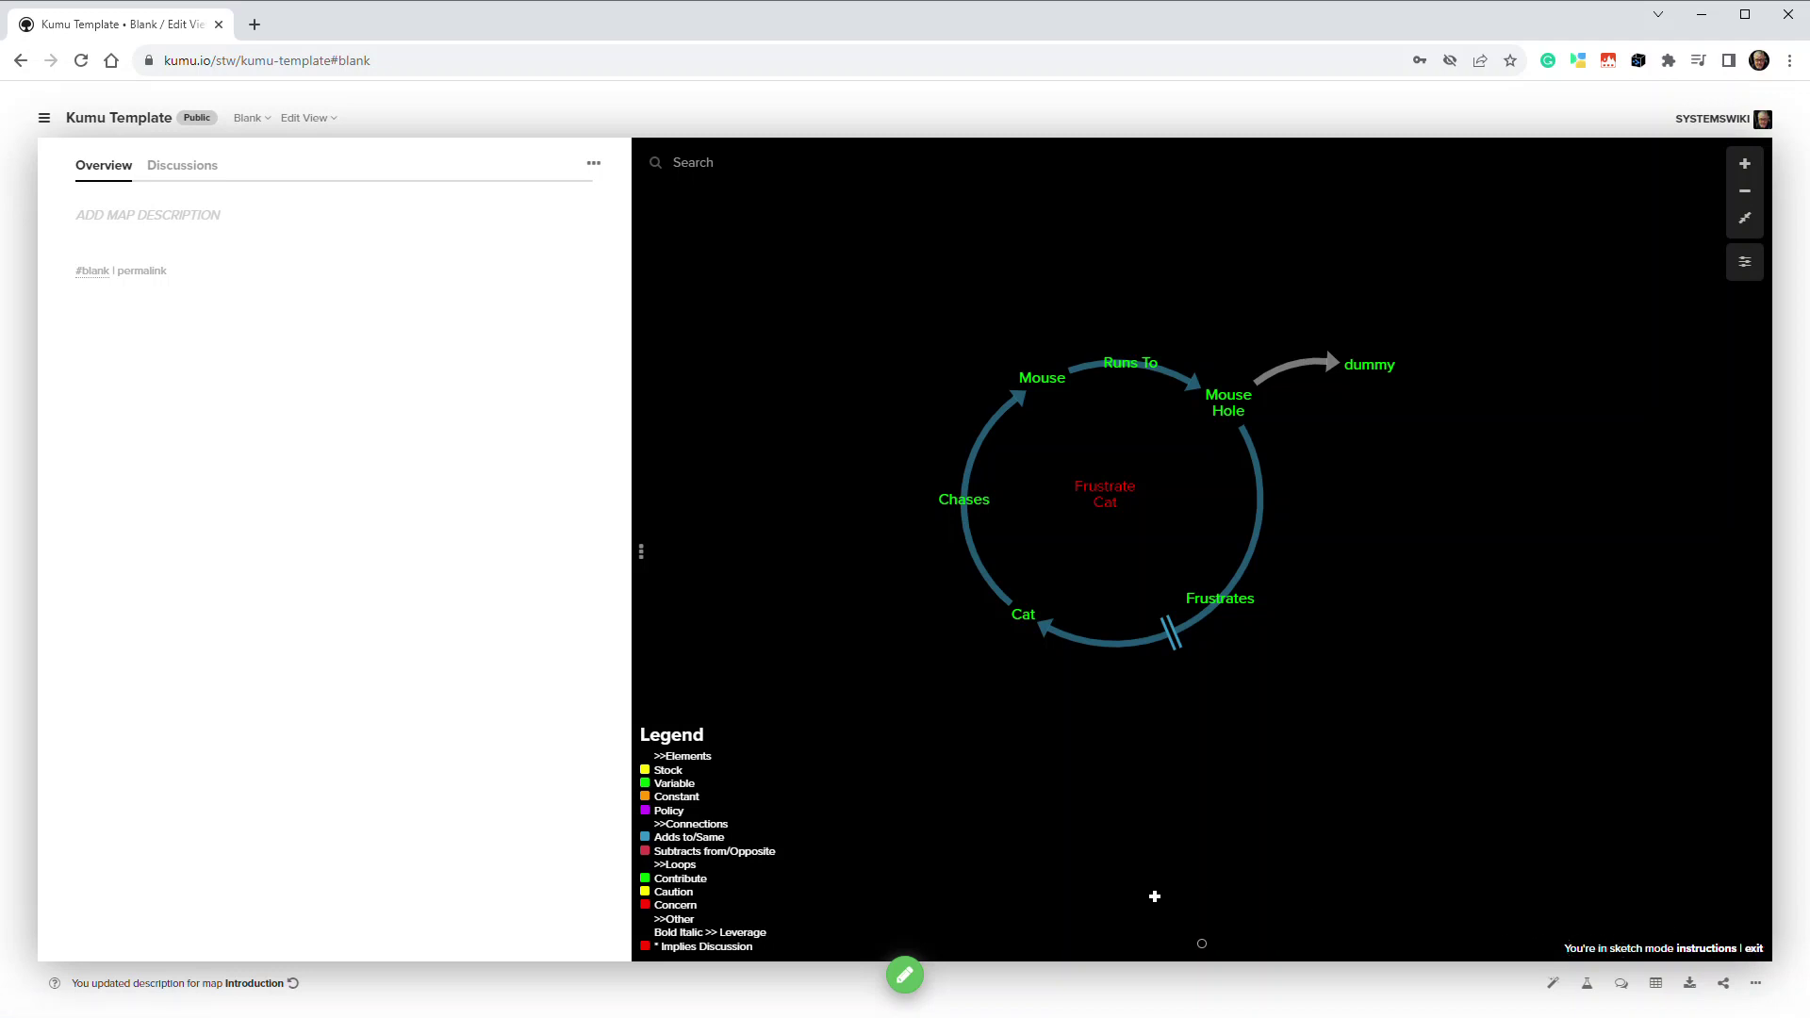
click(905, 977)
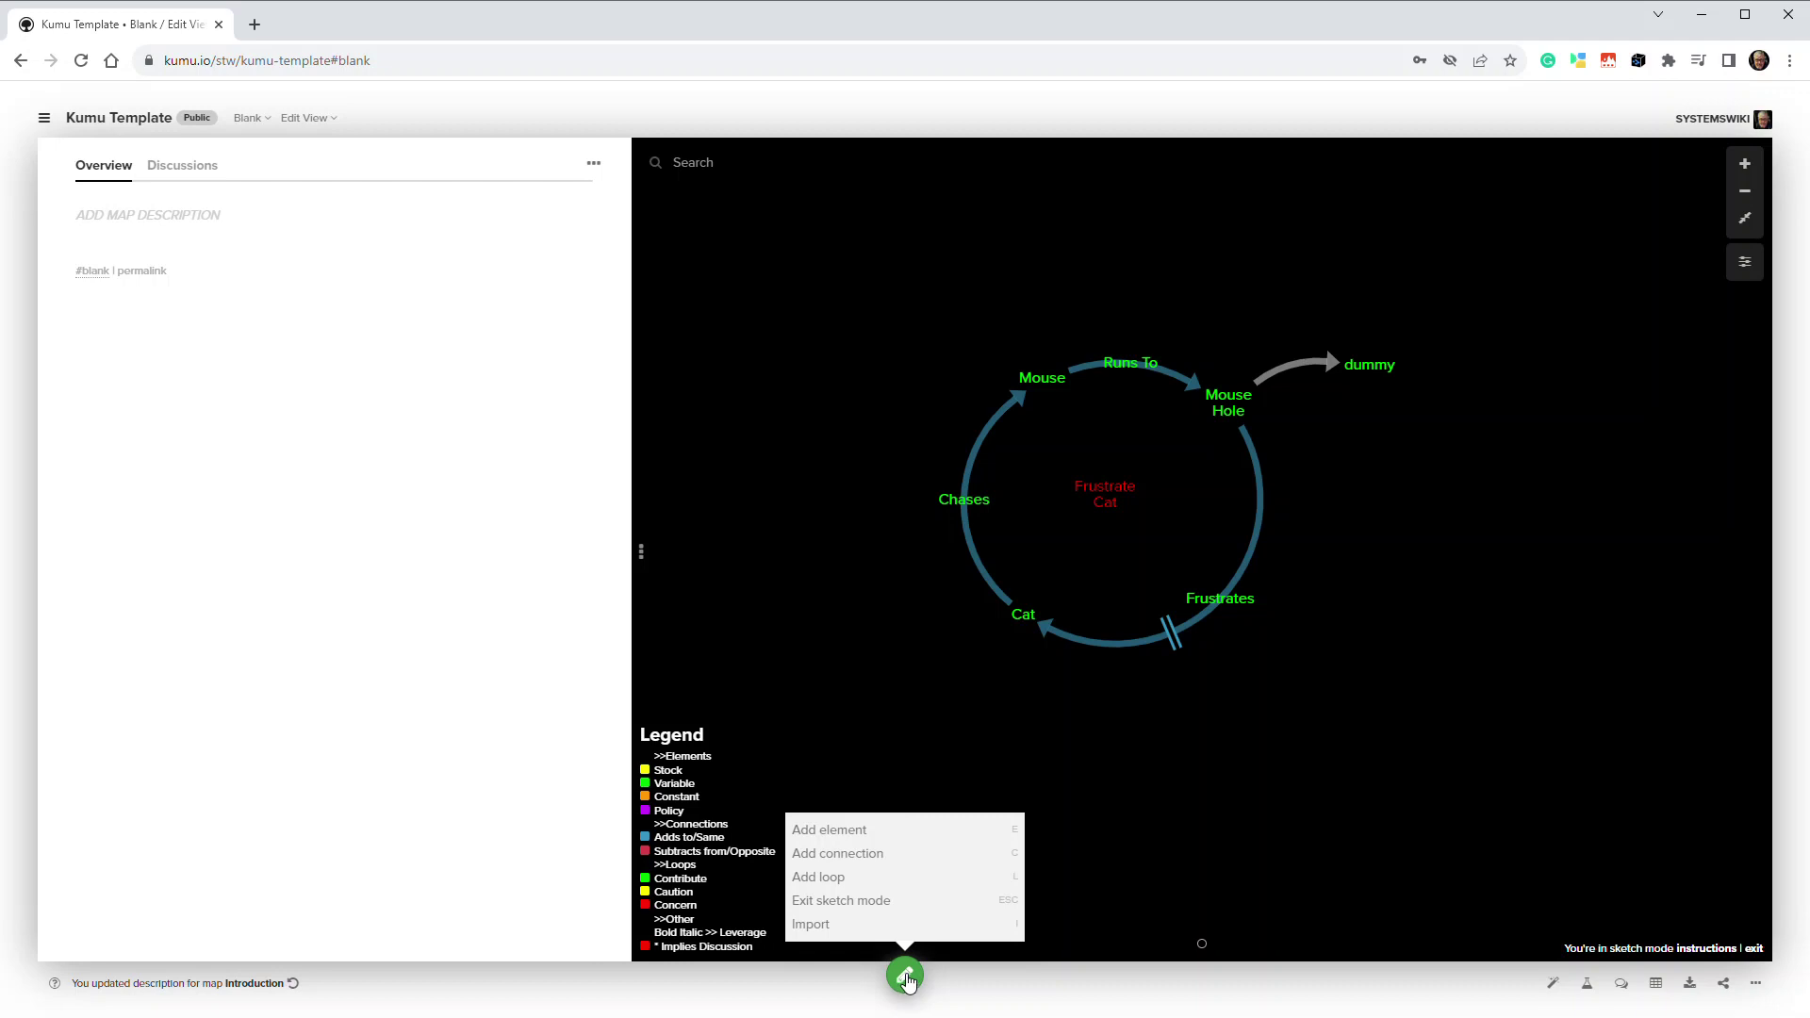
click(962, 990)
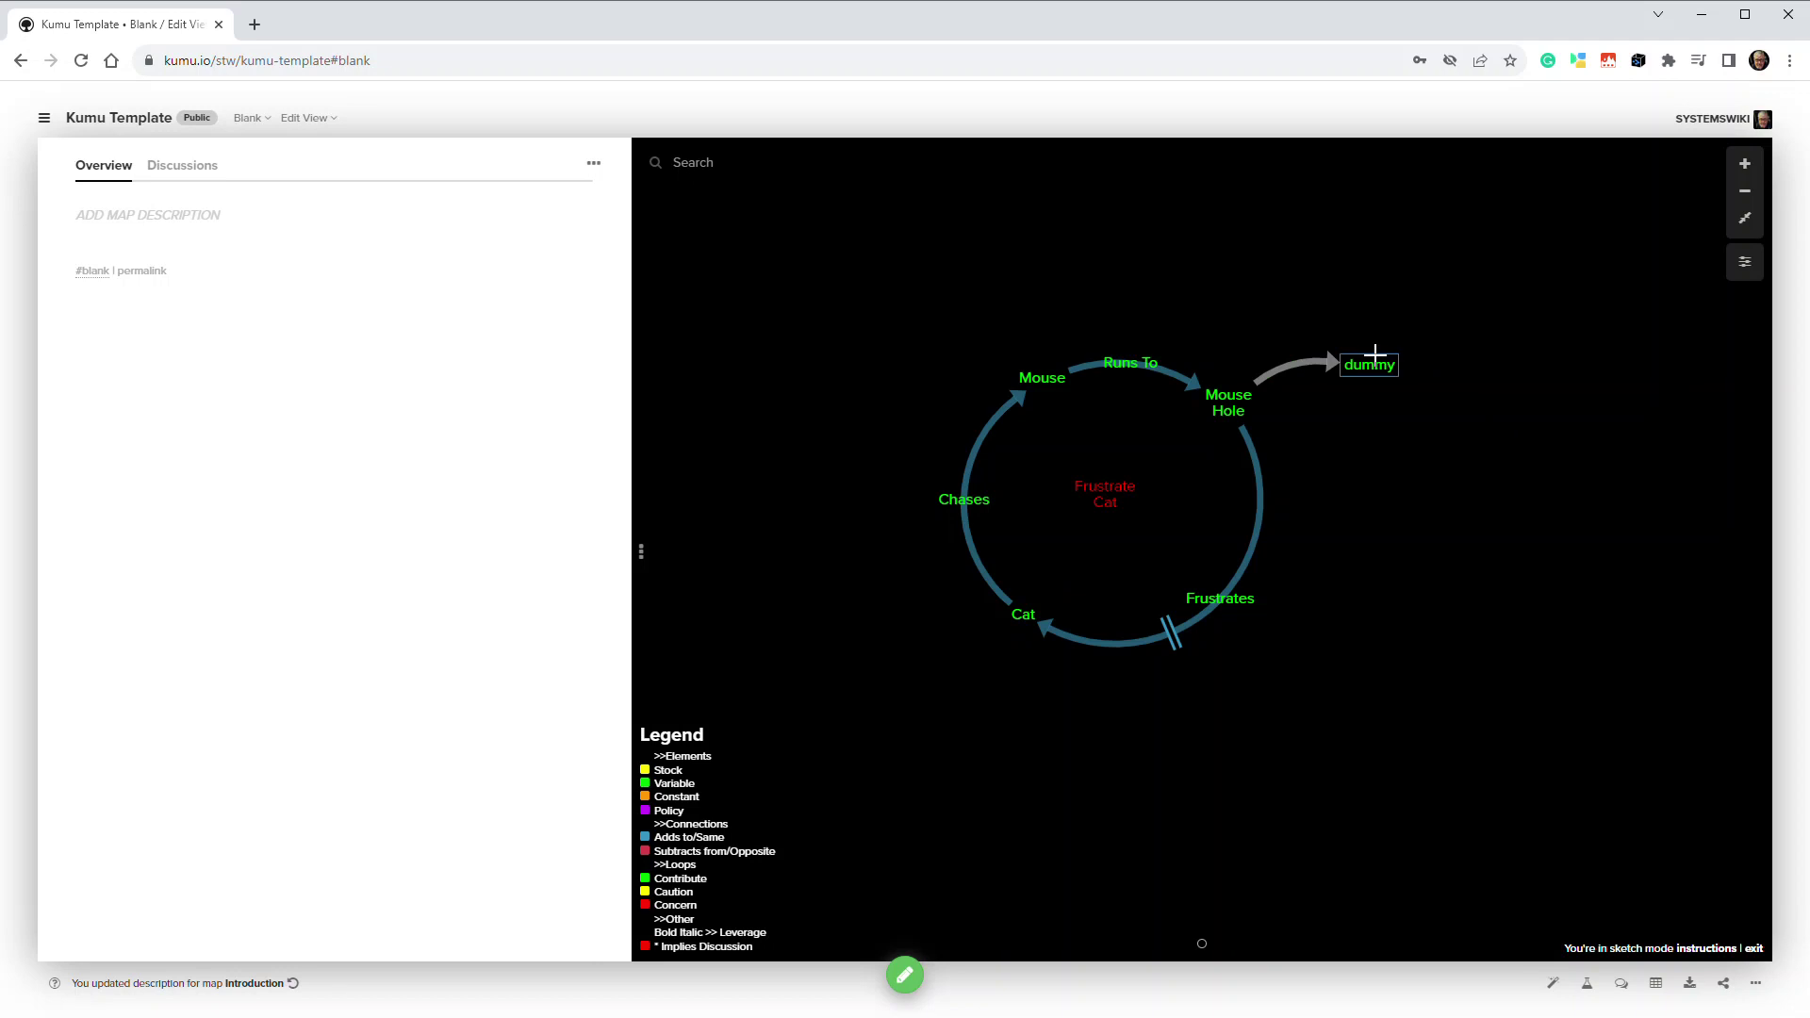
Sketch a connection from dummy to a new element "this is a new element", and from that one to a new element "more stuff"
drag(1371, 365, 1450, 558)
drag(1449, 558, 1449, 558)
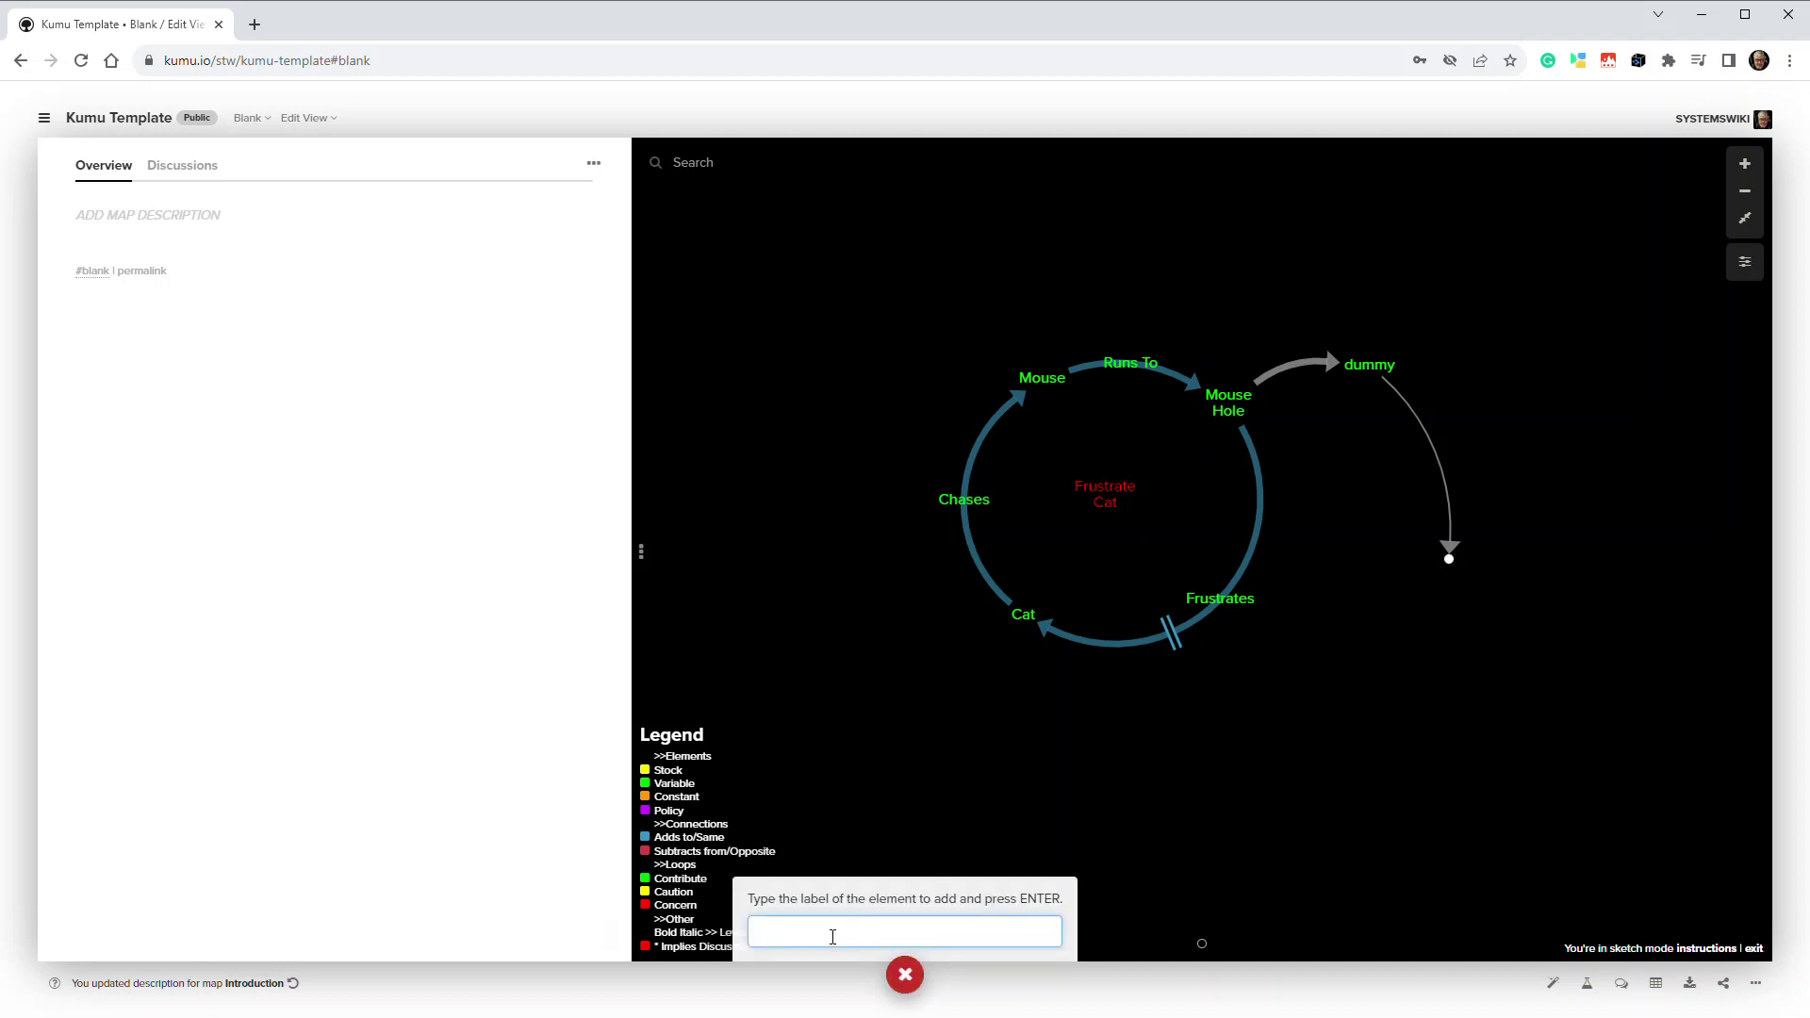
text(this is a new element)
key(Return)
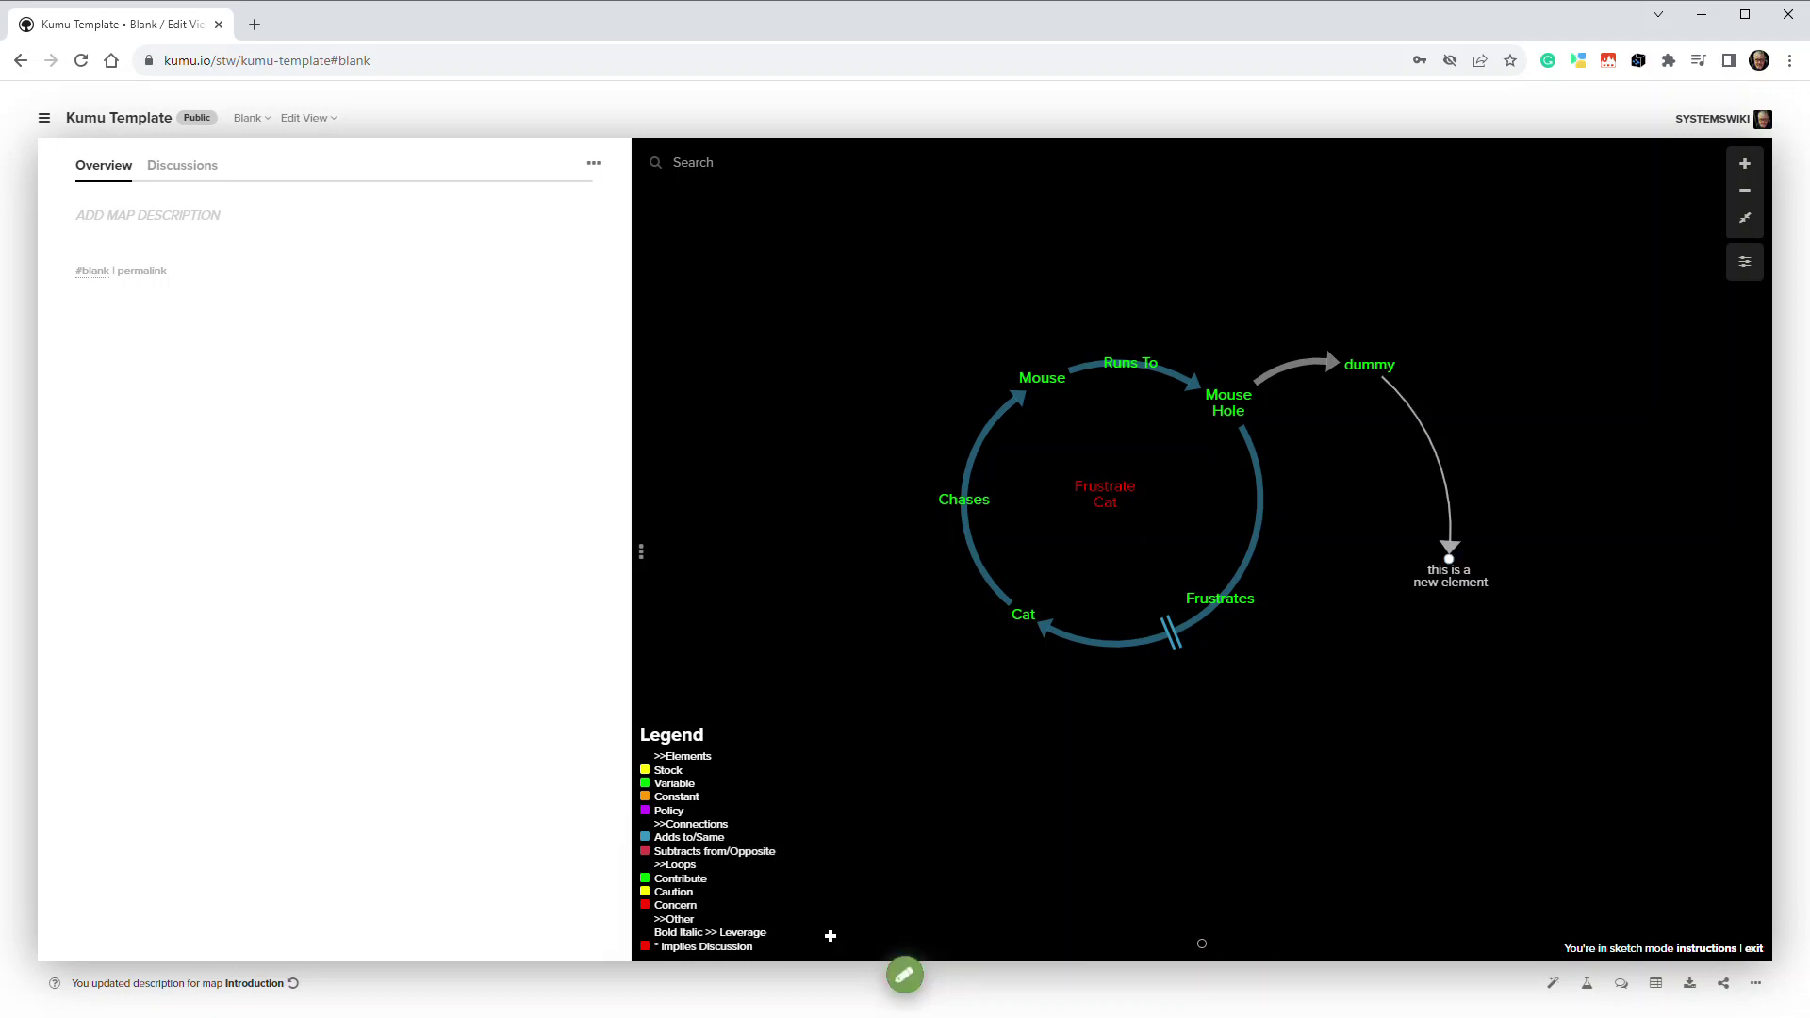
drag(1467, 550, 1570, 333)
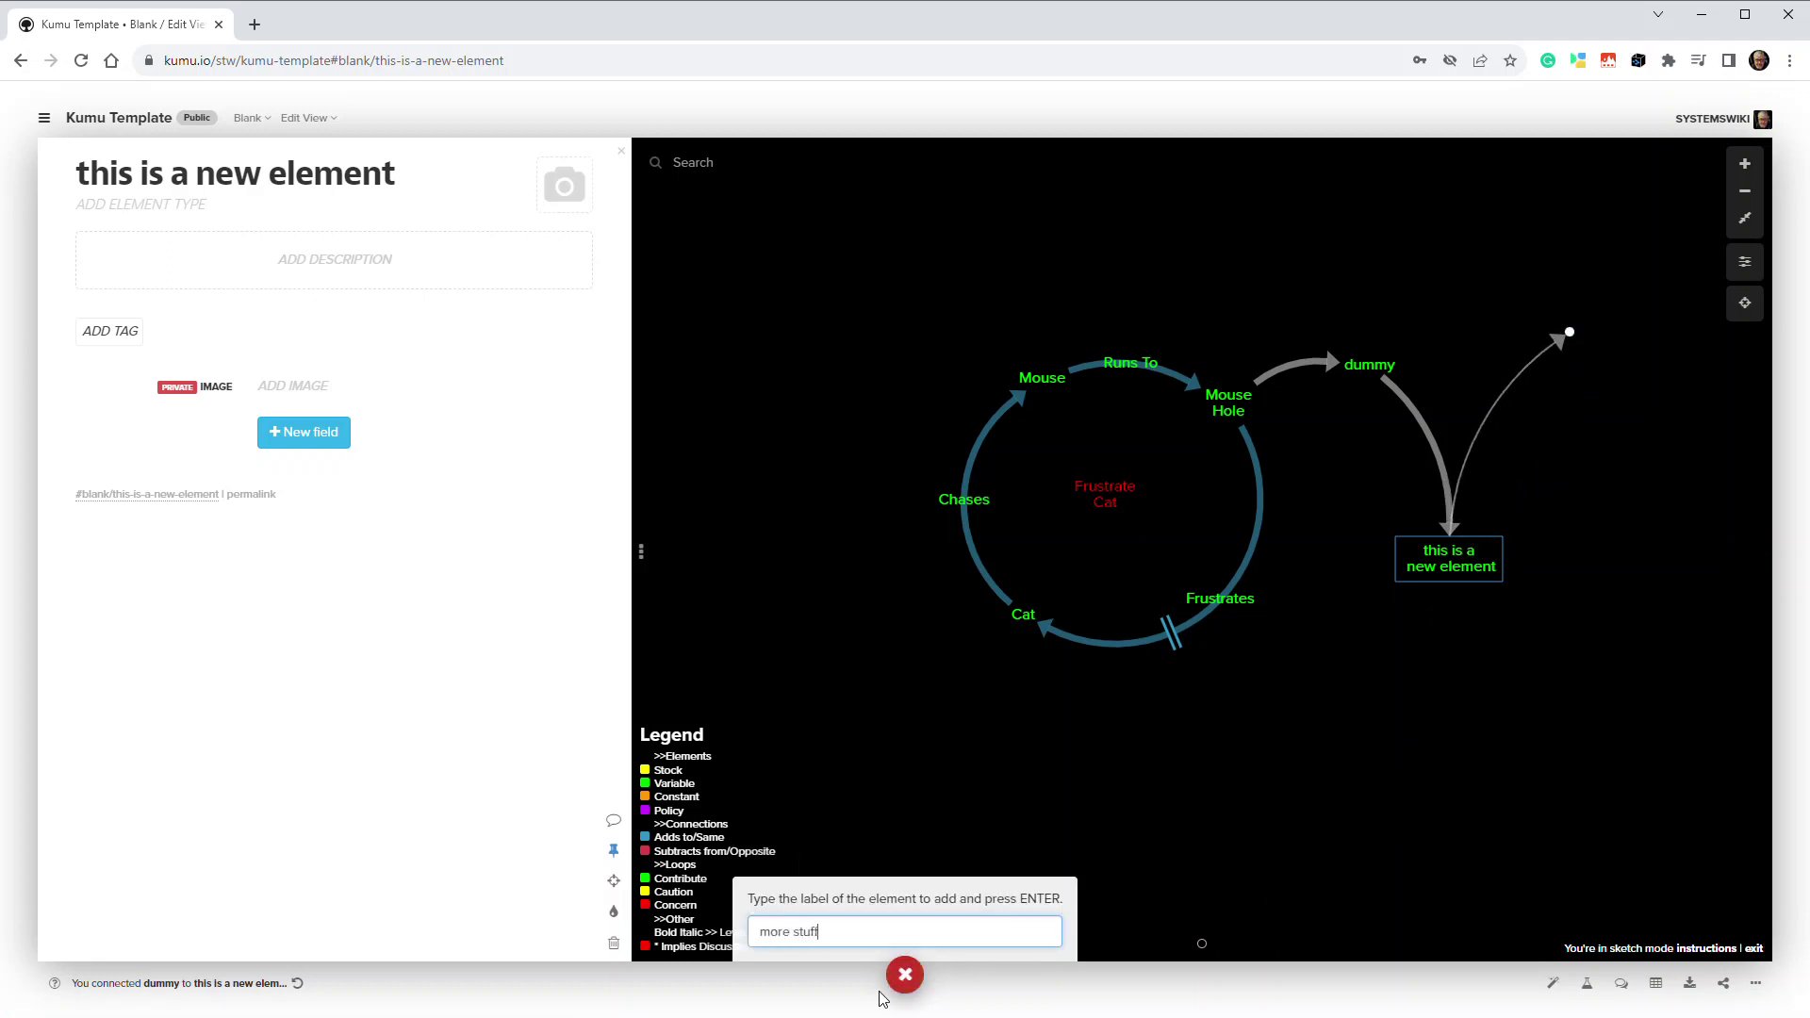
key(Return)
Sketch a connection from Cat to a new element labelled "stuff here", placed below and left of Cat
drag(1020, 620, 905, 685)
text(stuff here)
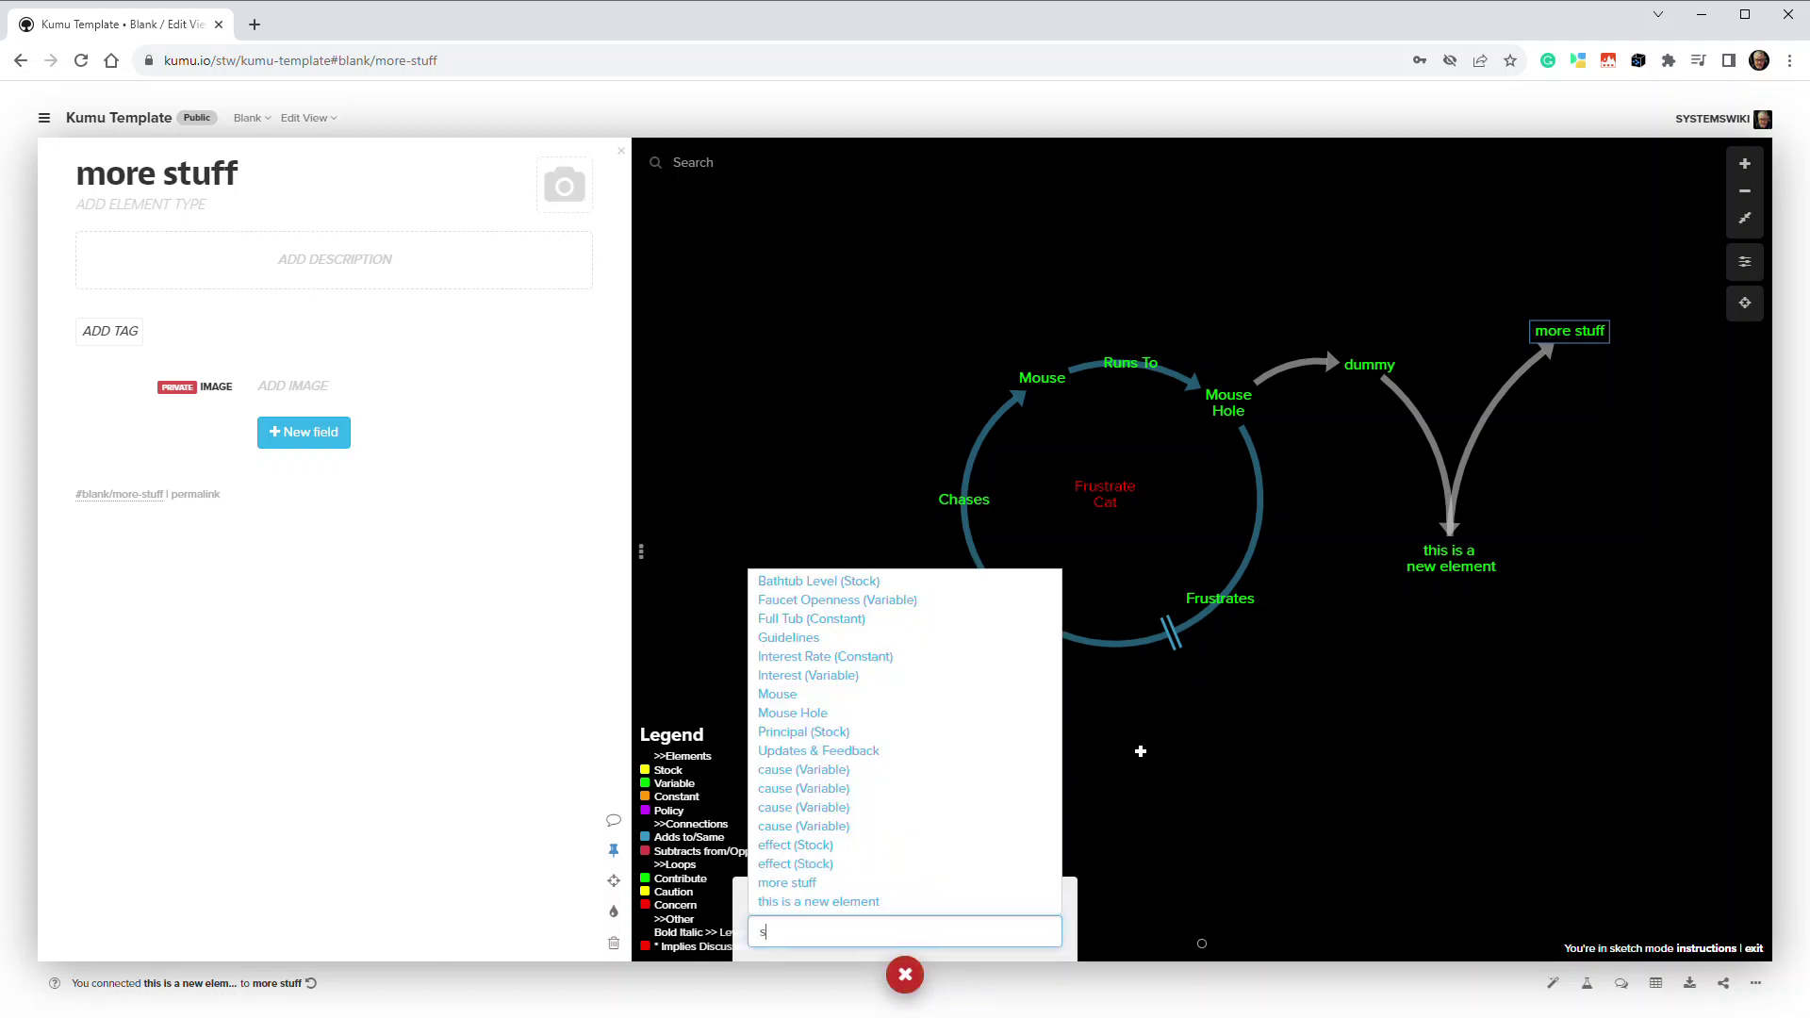
key(Return)
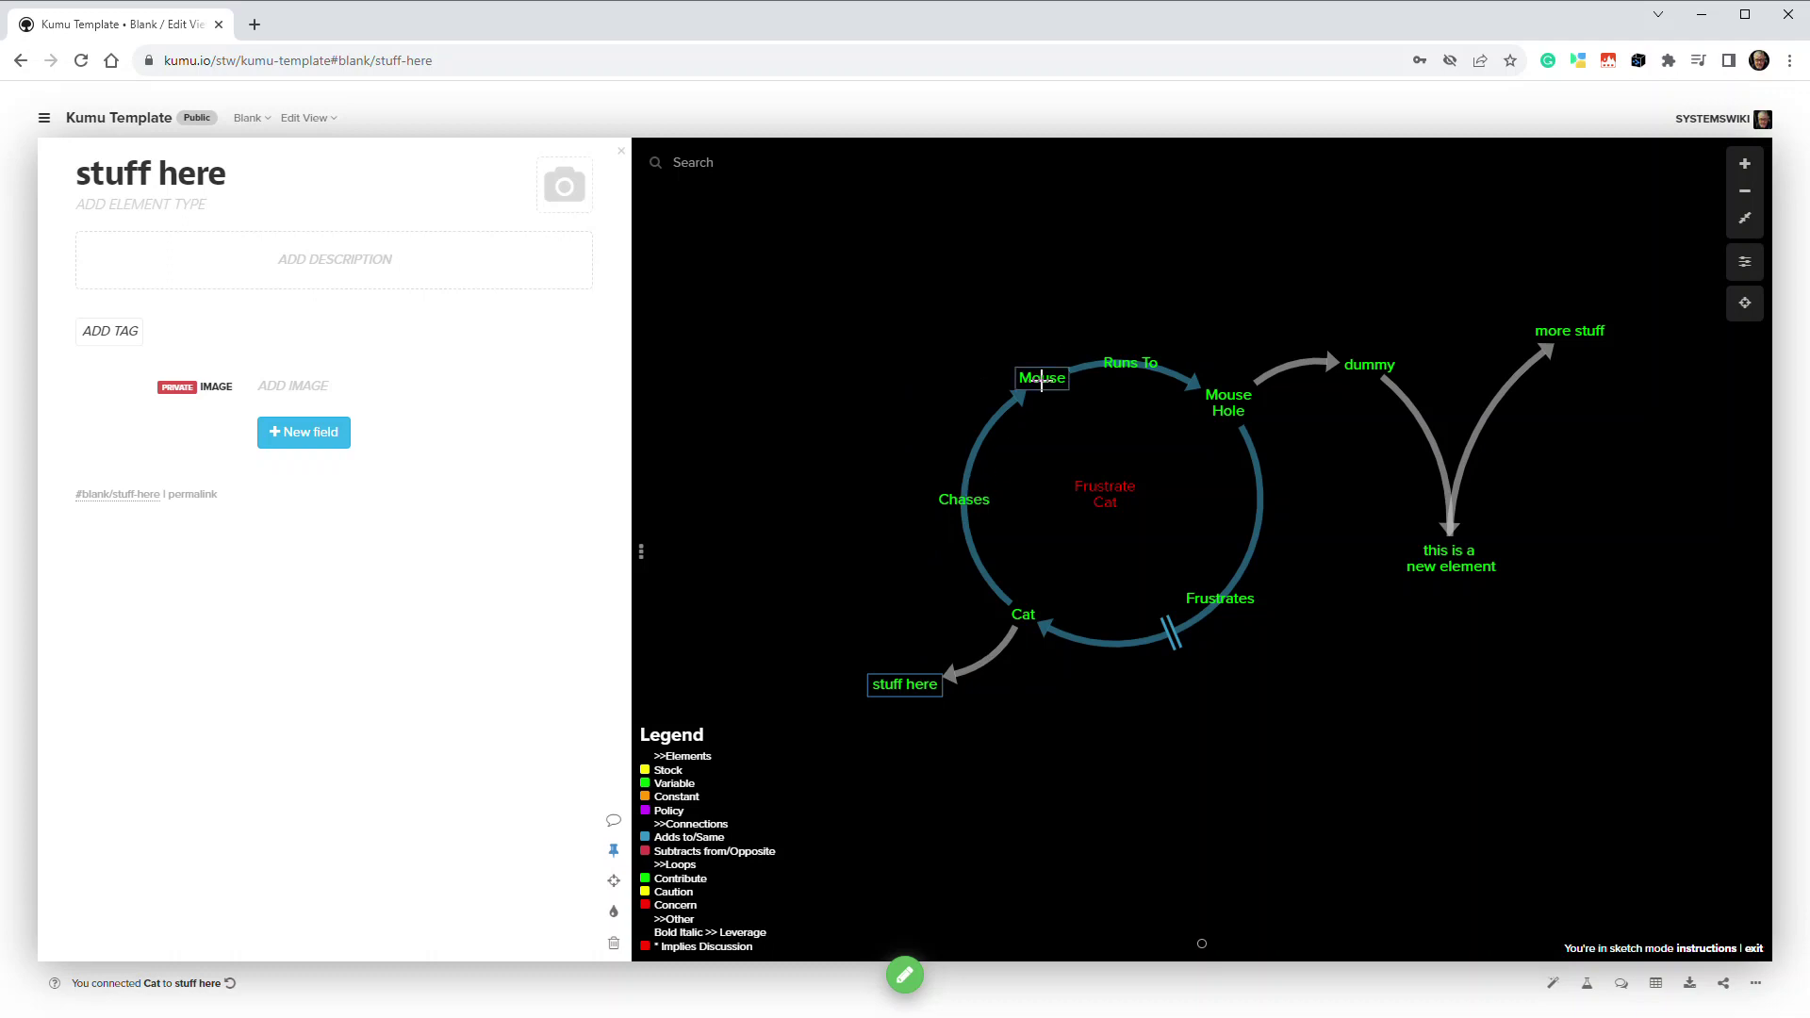
Connect Mouse to "this is a new element" and "more stuff" to "stuff here", bending both connections into wide arcs around the loop
drag(1040, 381, 1395, 568)
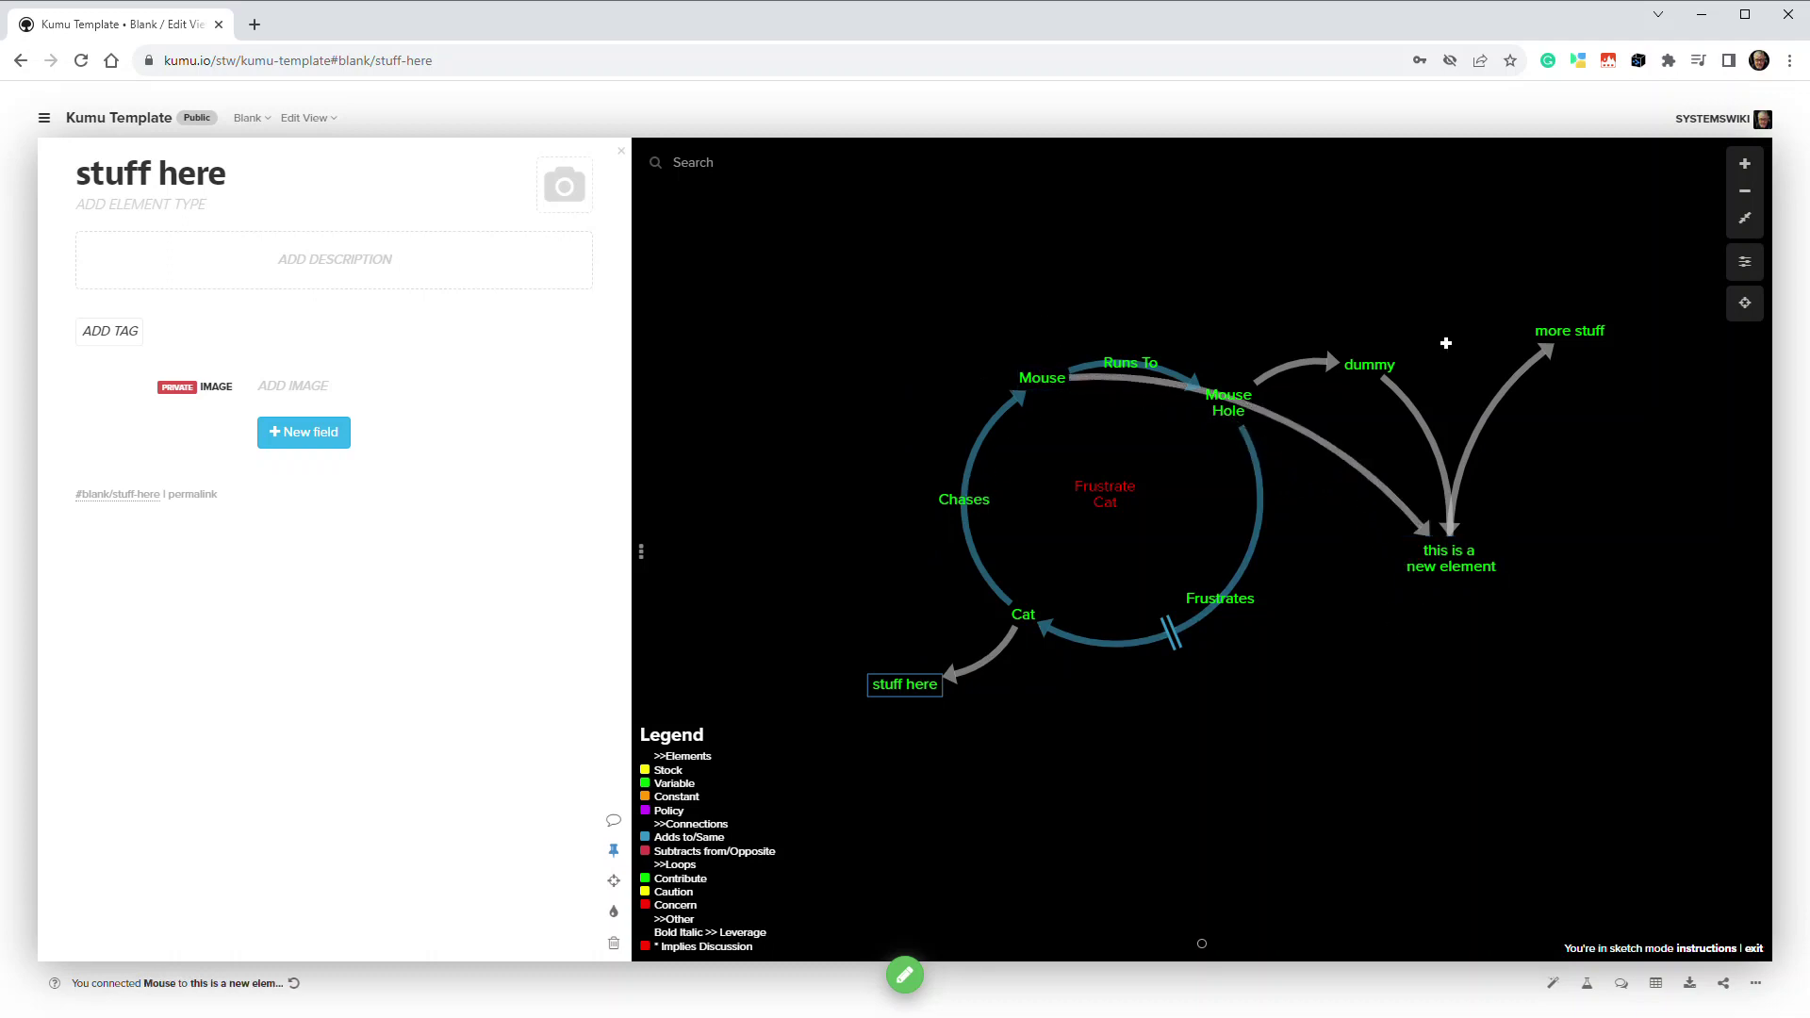
drag(1573, 325, 875, 679)
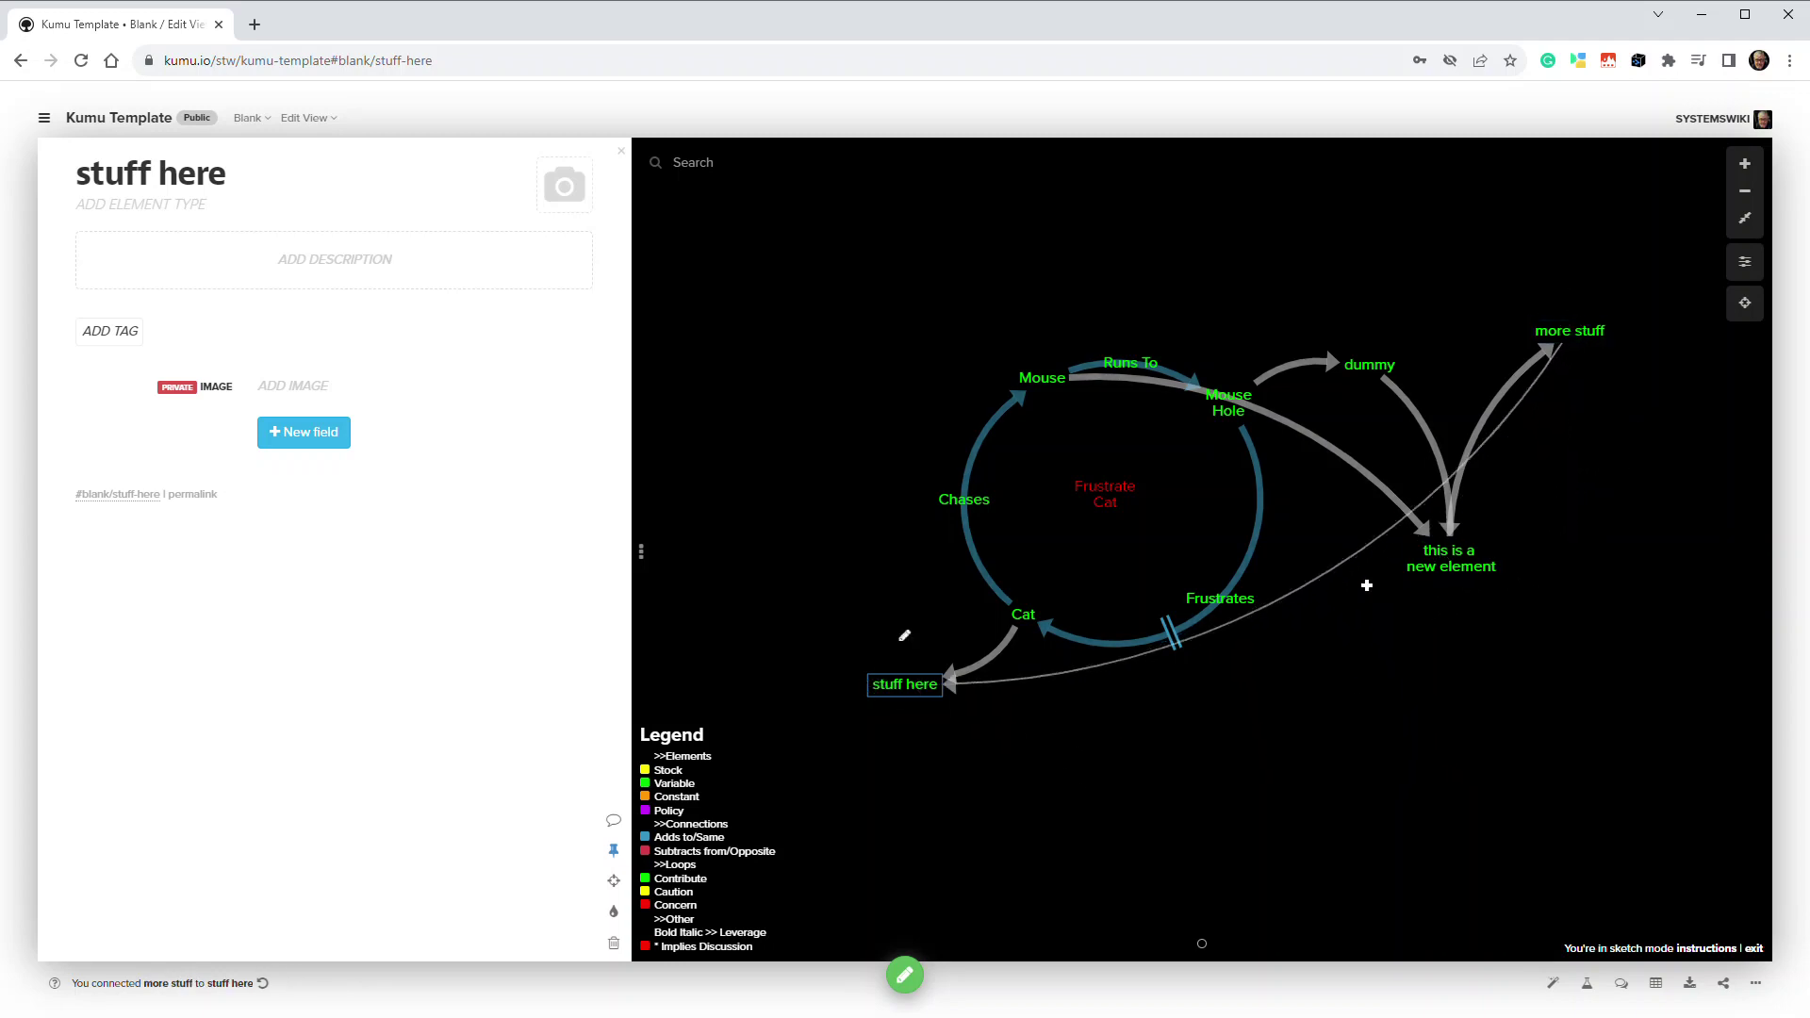
drag(1303, 544, 962, 302)
drag(1334, 456, 950, 720)
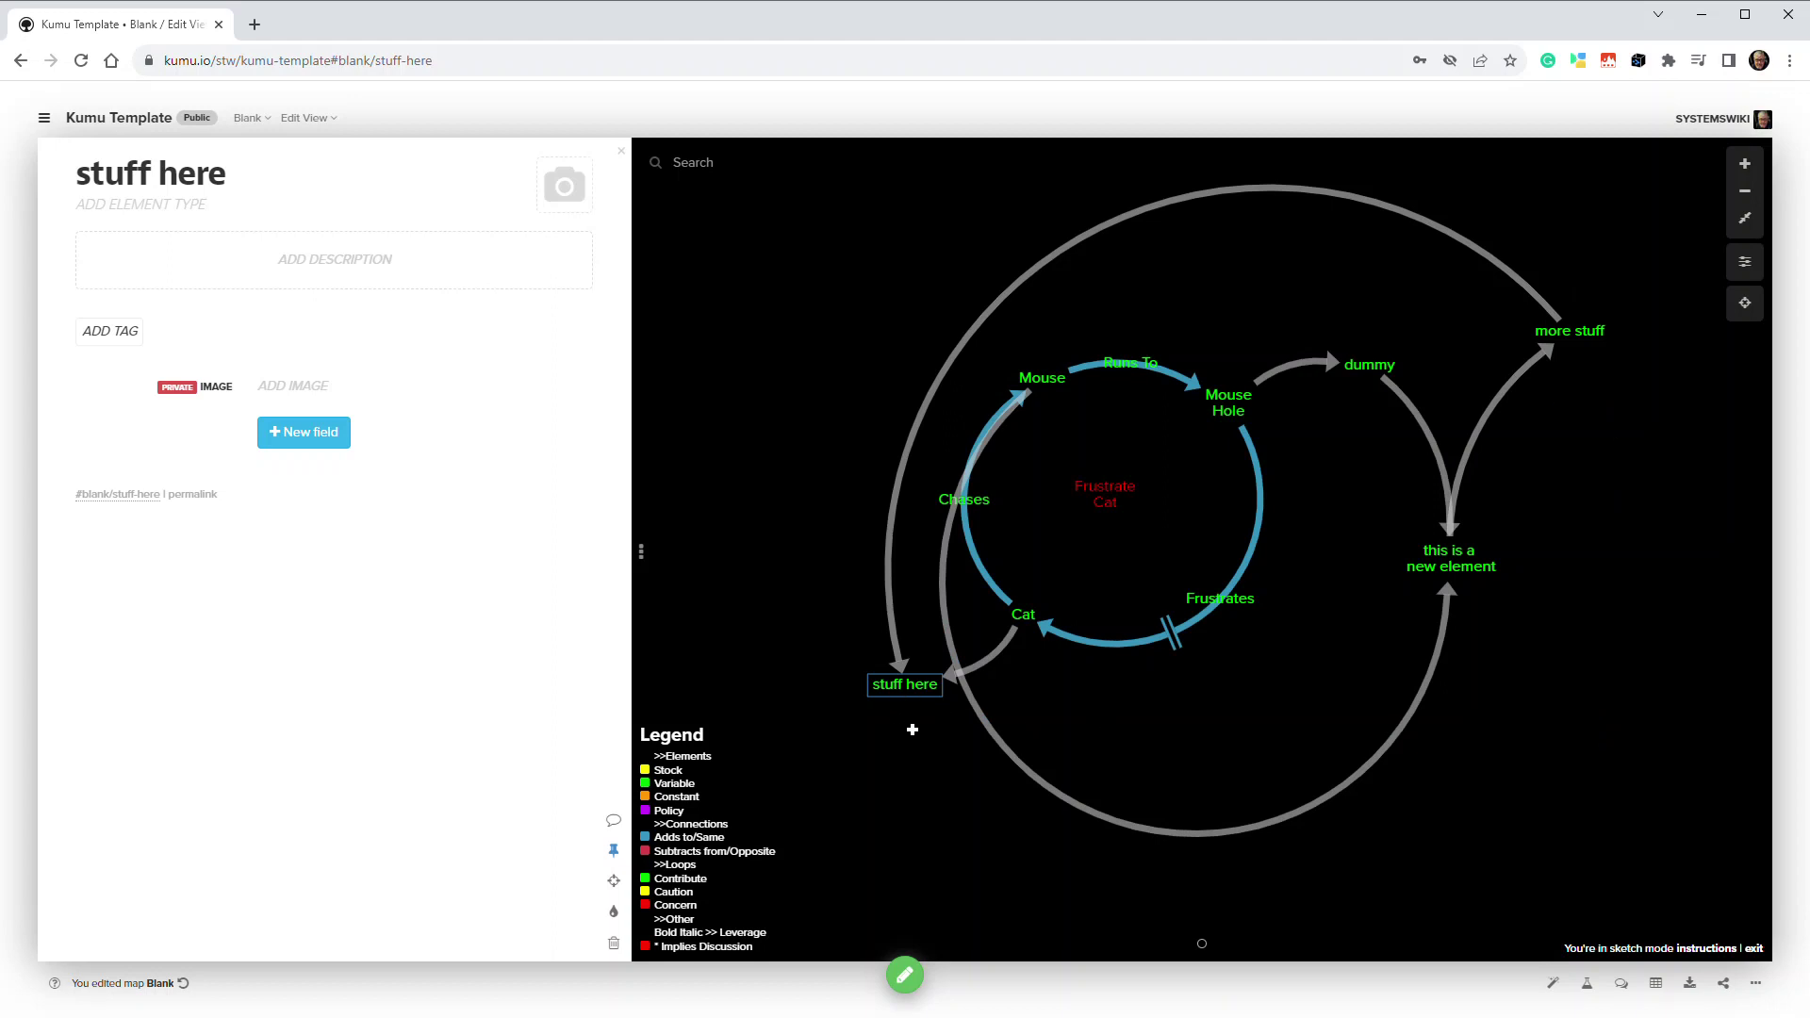
Move "stuff here" up to the left of Chases, and reshape the connections to arc over the loop and outward below "more stuff"
drag(913, 686, 825, 507)
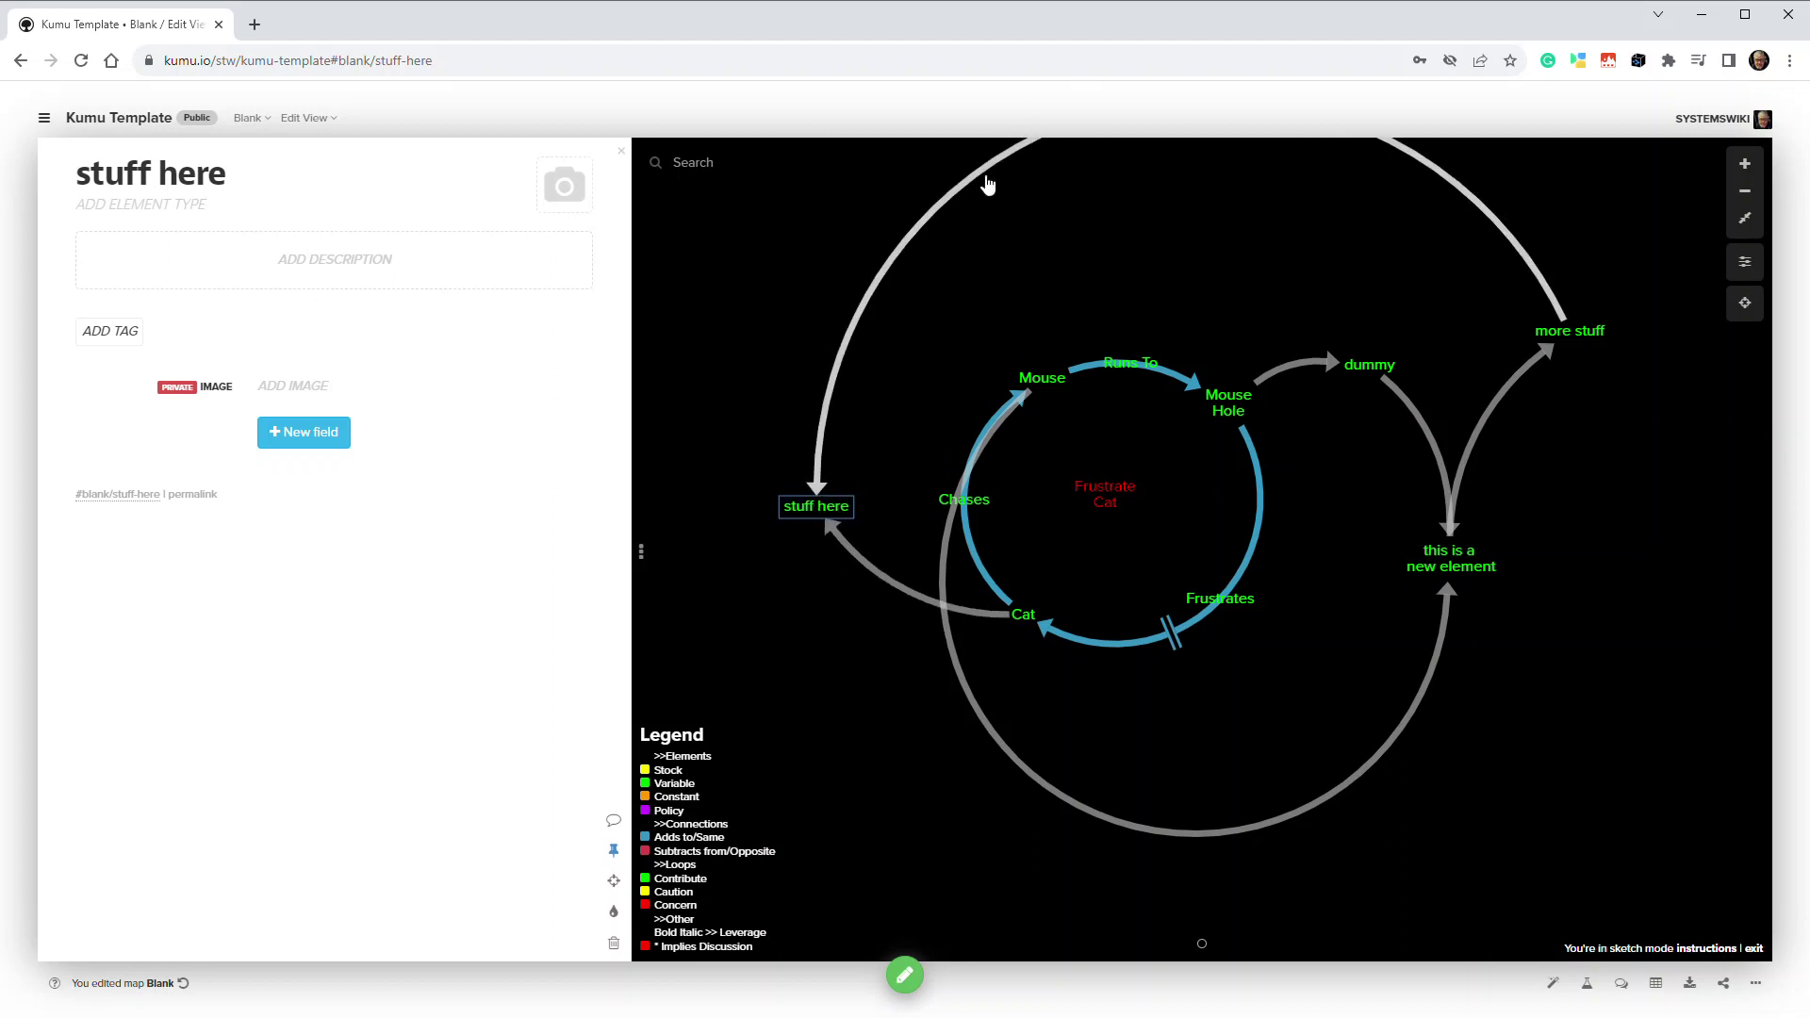
drag(985, 172, 990, 222)
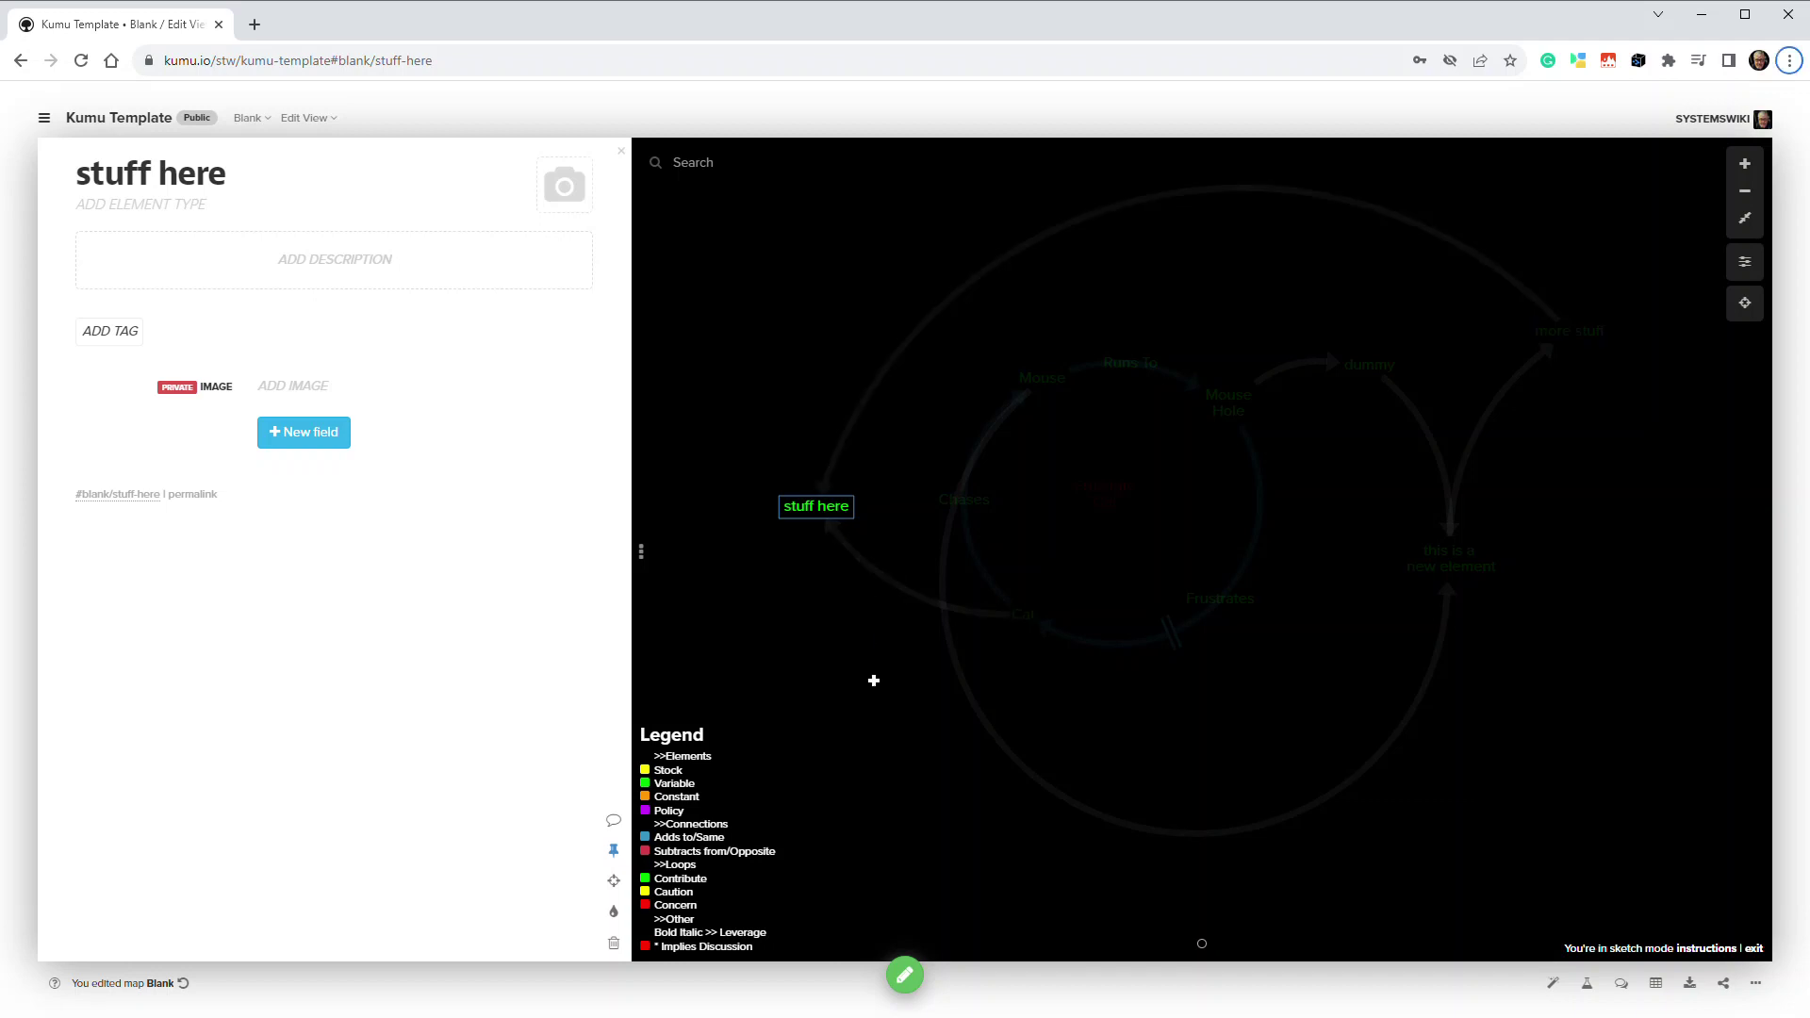
drag(842, 505, 853, 455)
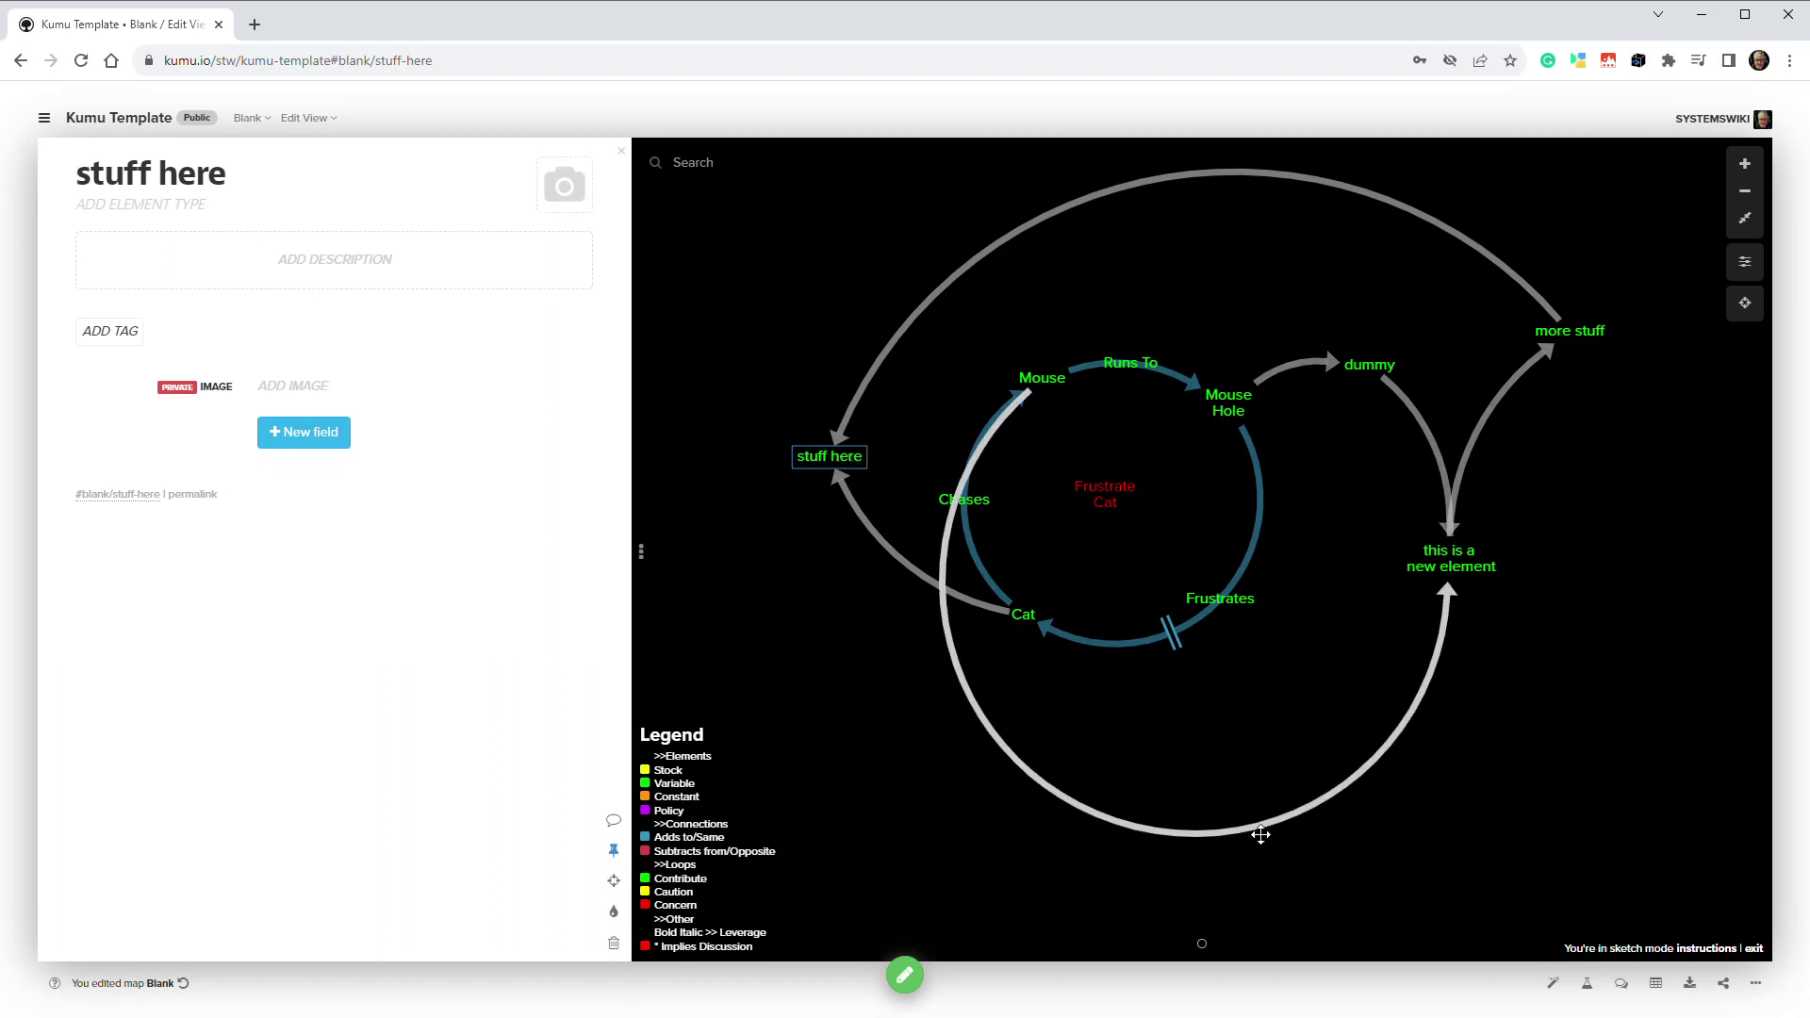
drag(1264, 834, 1271, 264)
drag(1499, 407, 1549, 466)
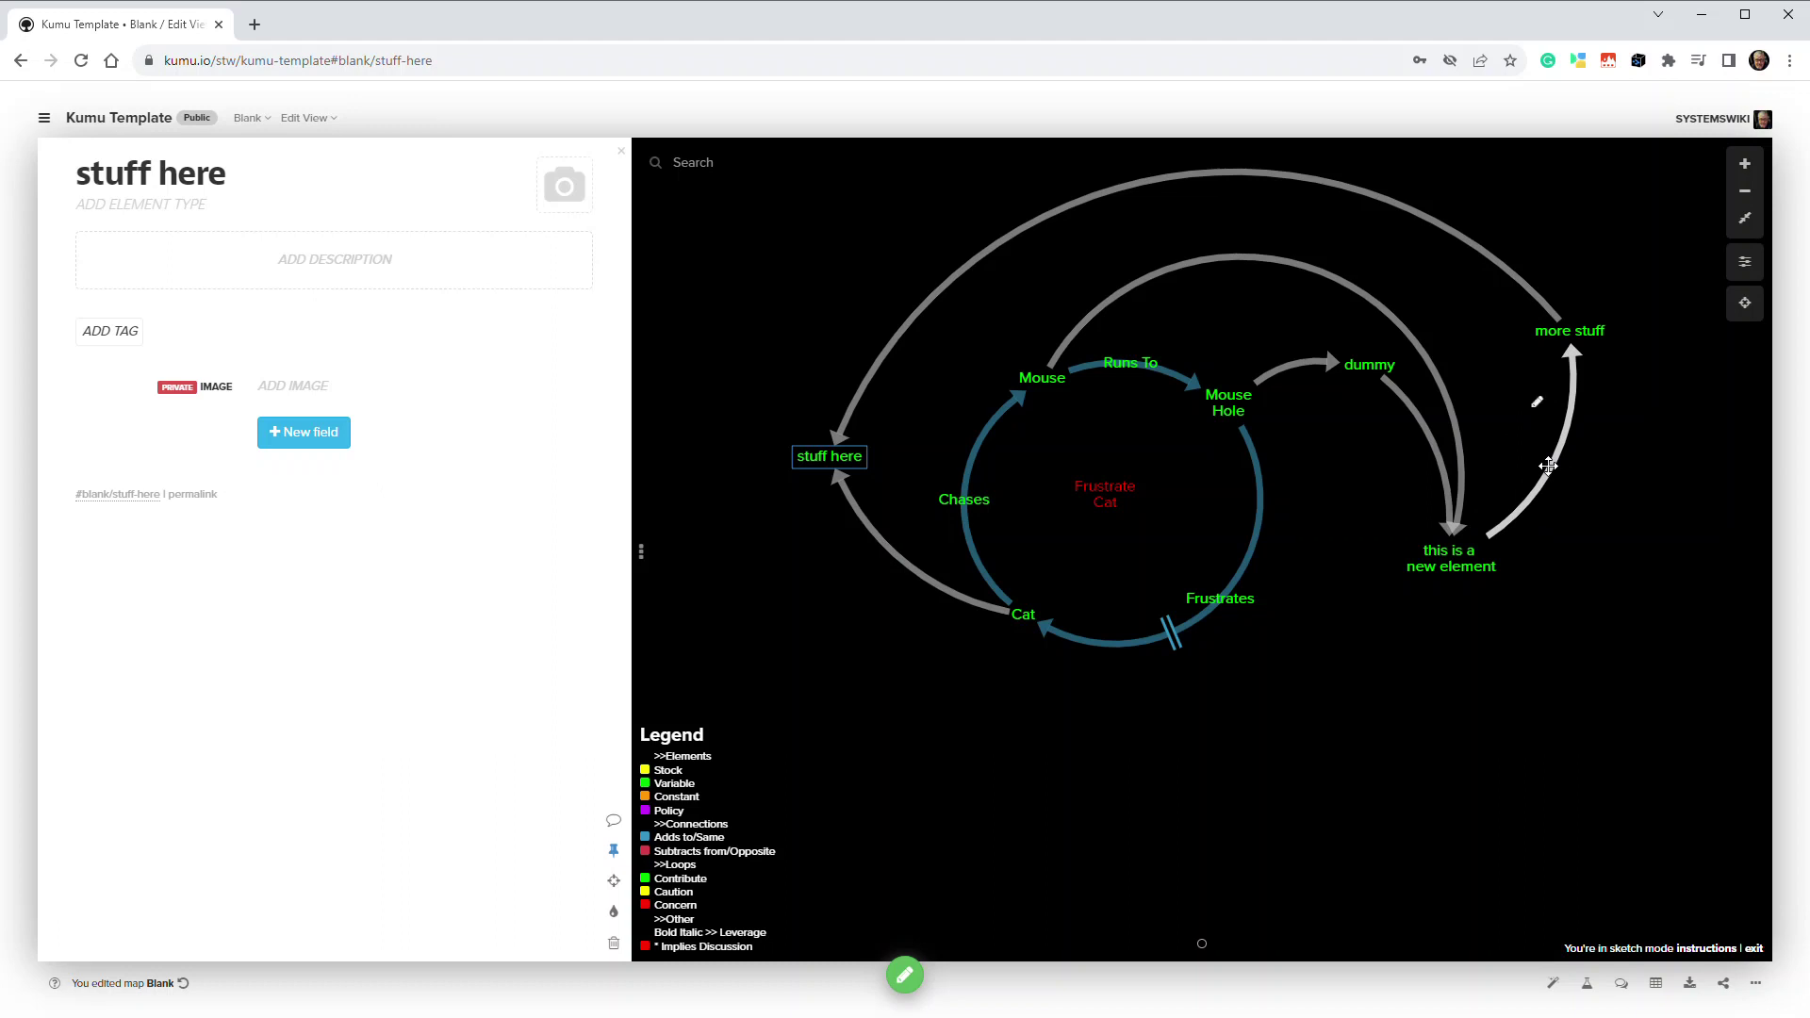
Sketch a connection from dummy down to a new element "doing", and from "doing" to a new element "this is more"
drag(1369, 366, 1322, 626)
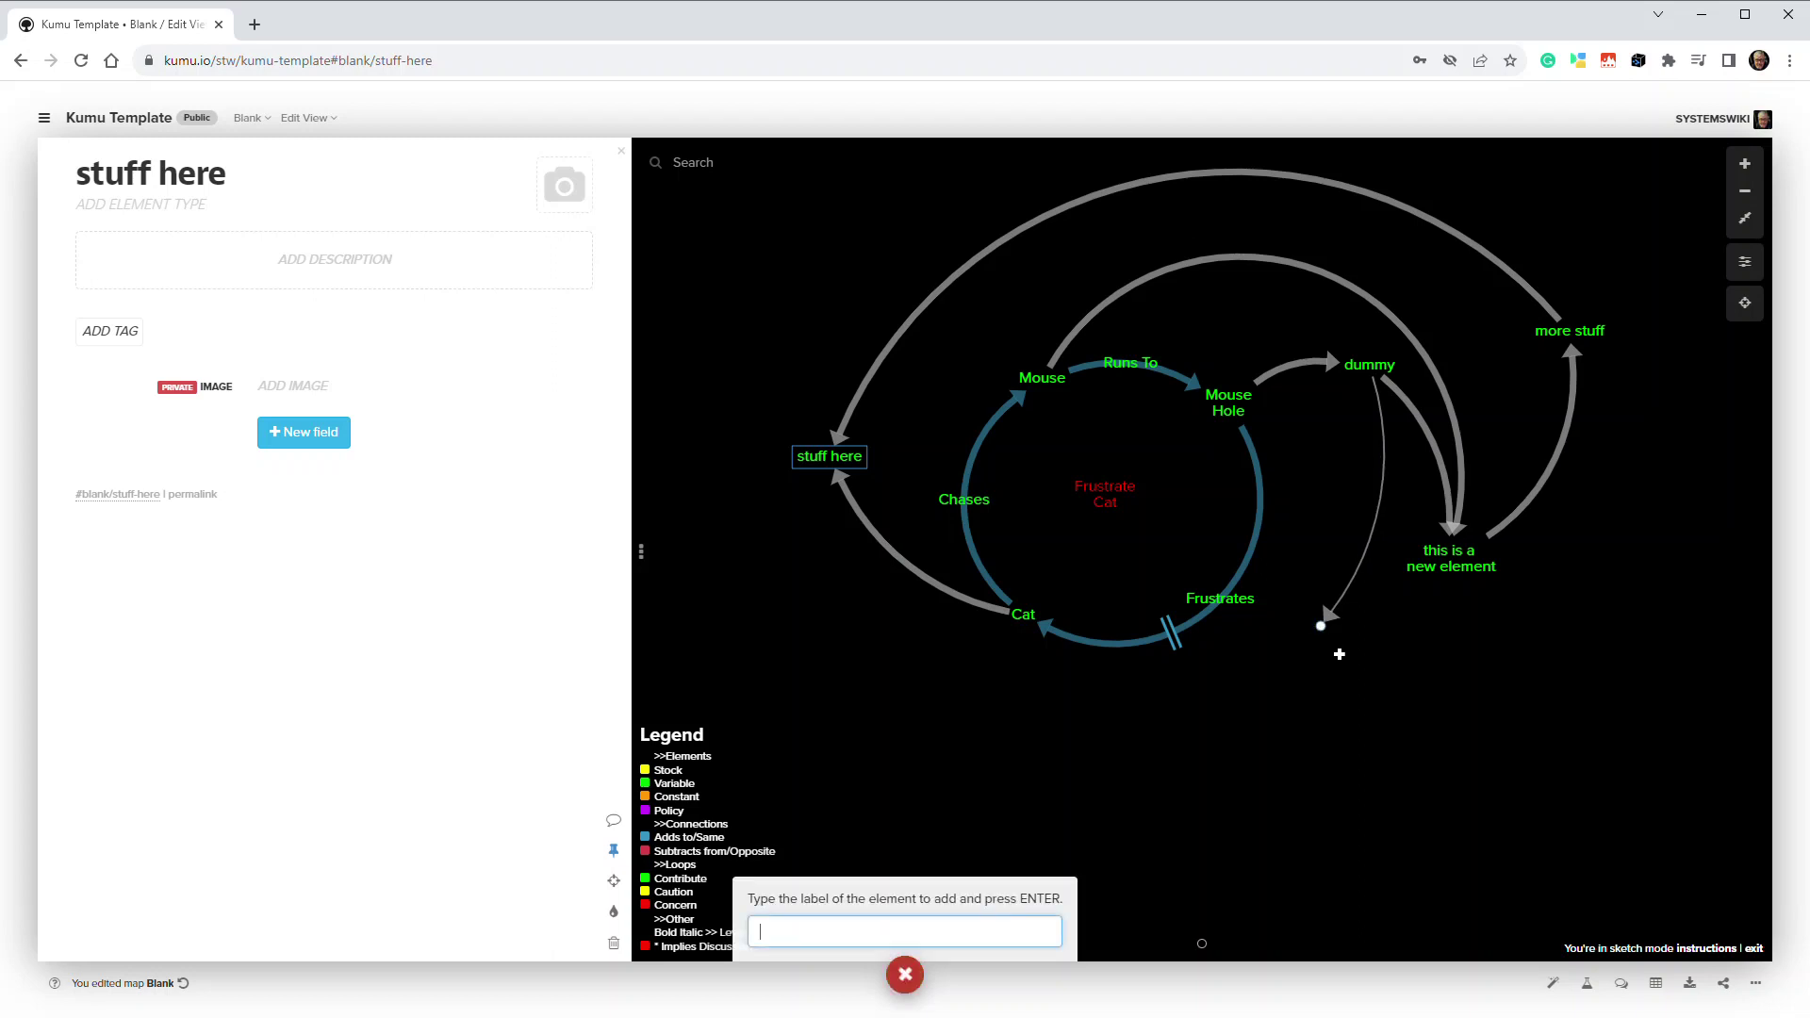
text(doing)
key(Return)
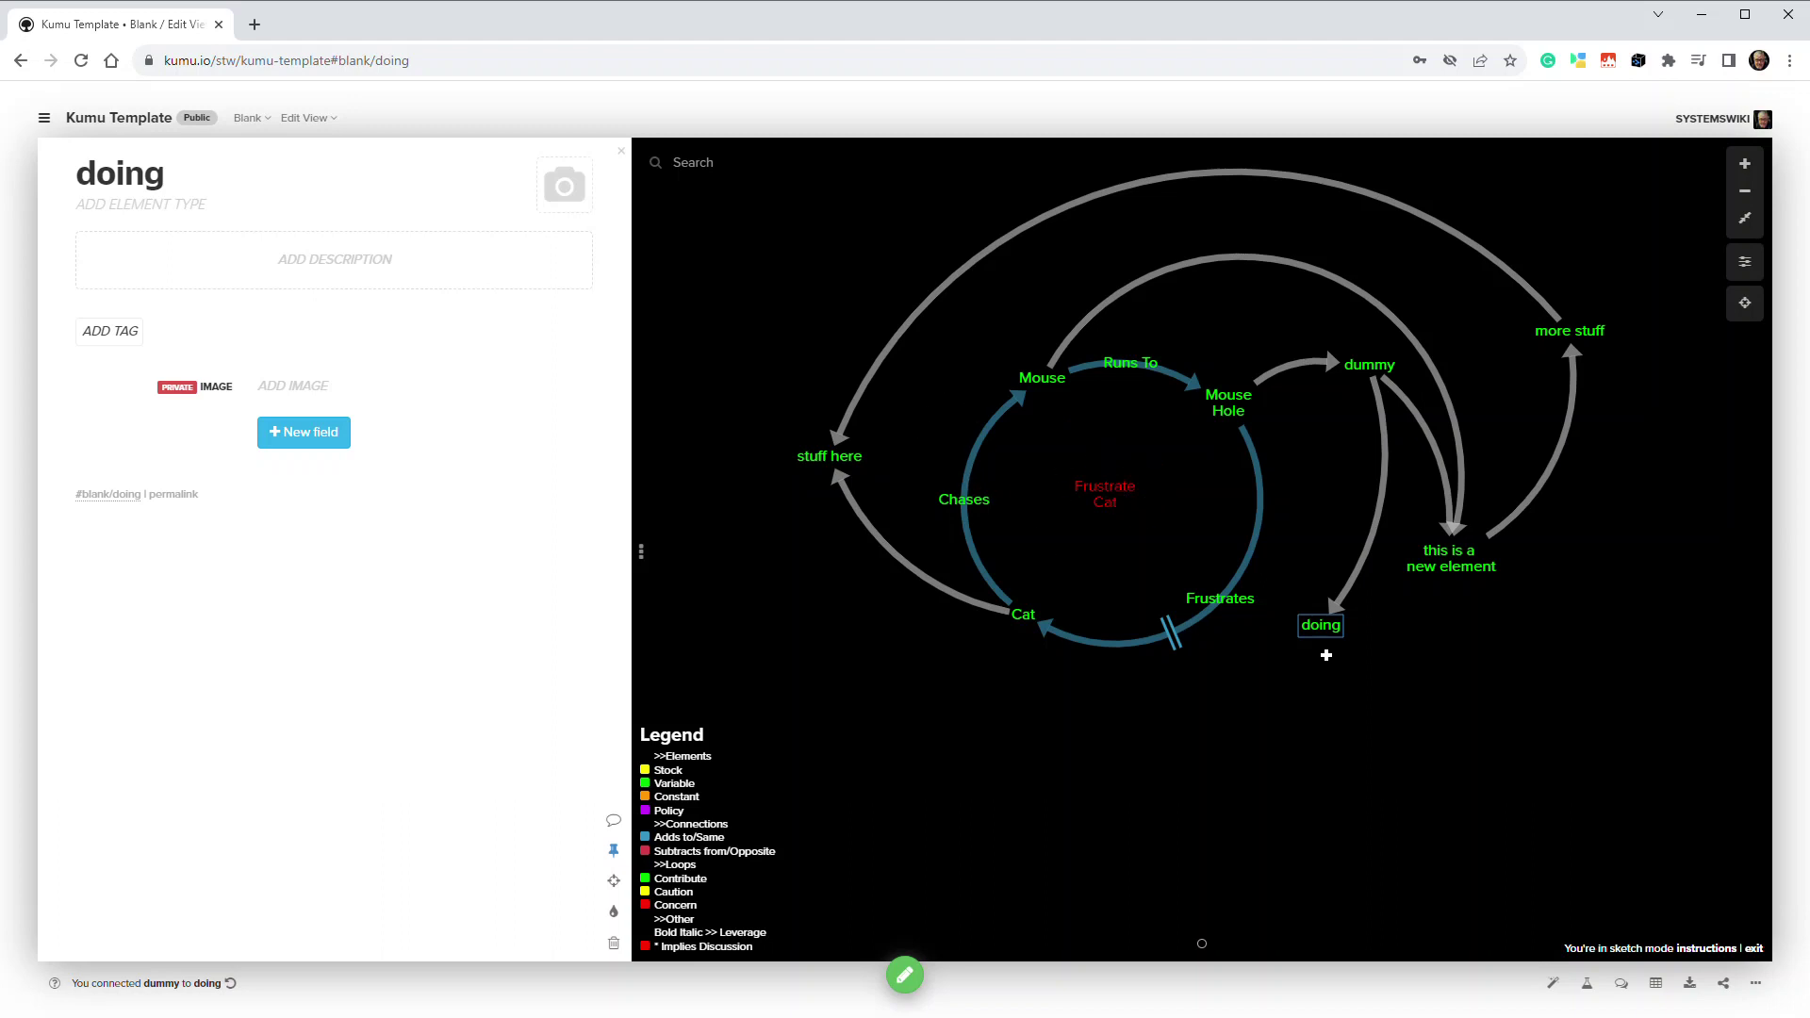
drag(1323, 635, 1095, 795)
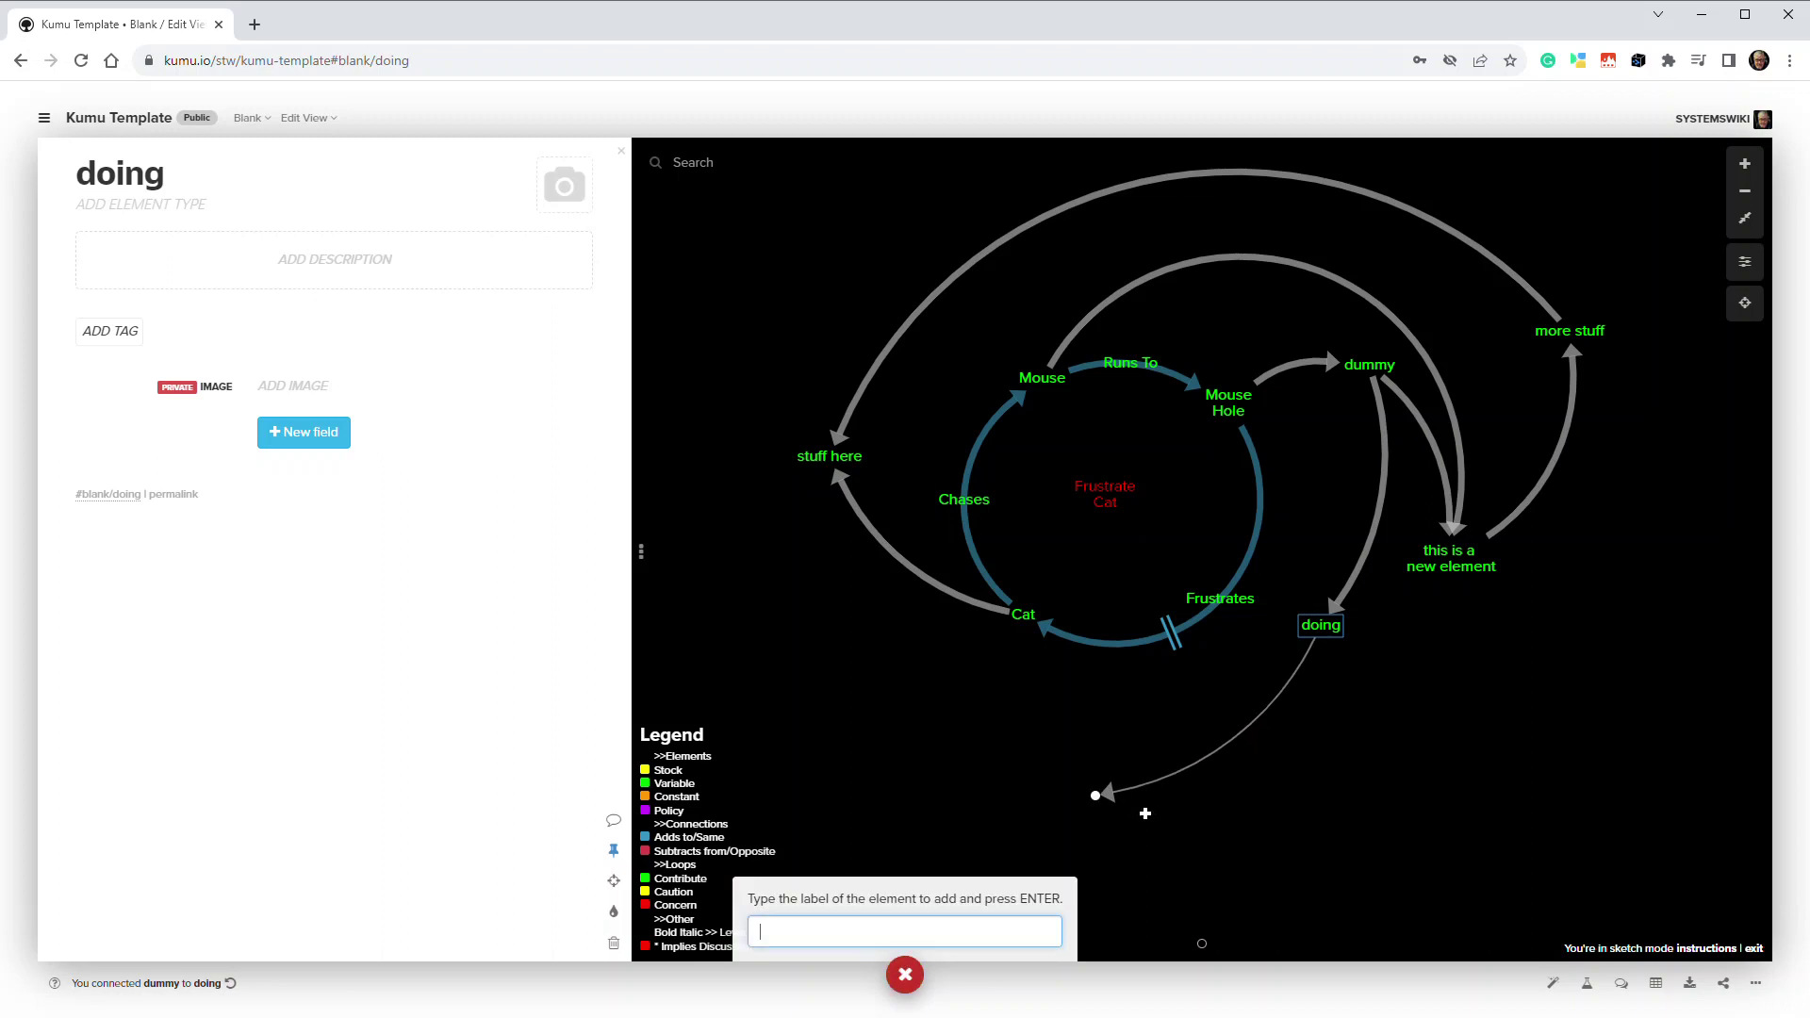
text(this is more)
key(Return)
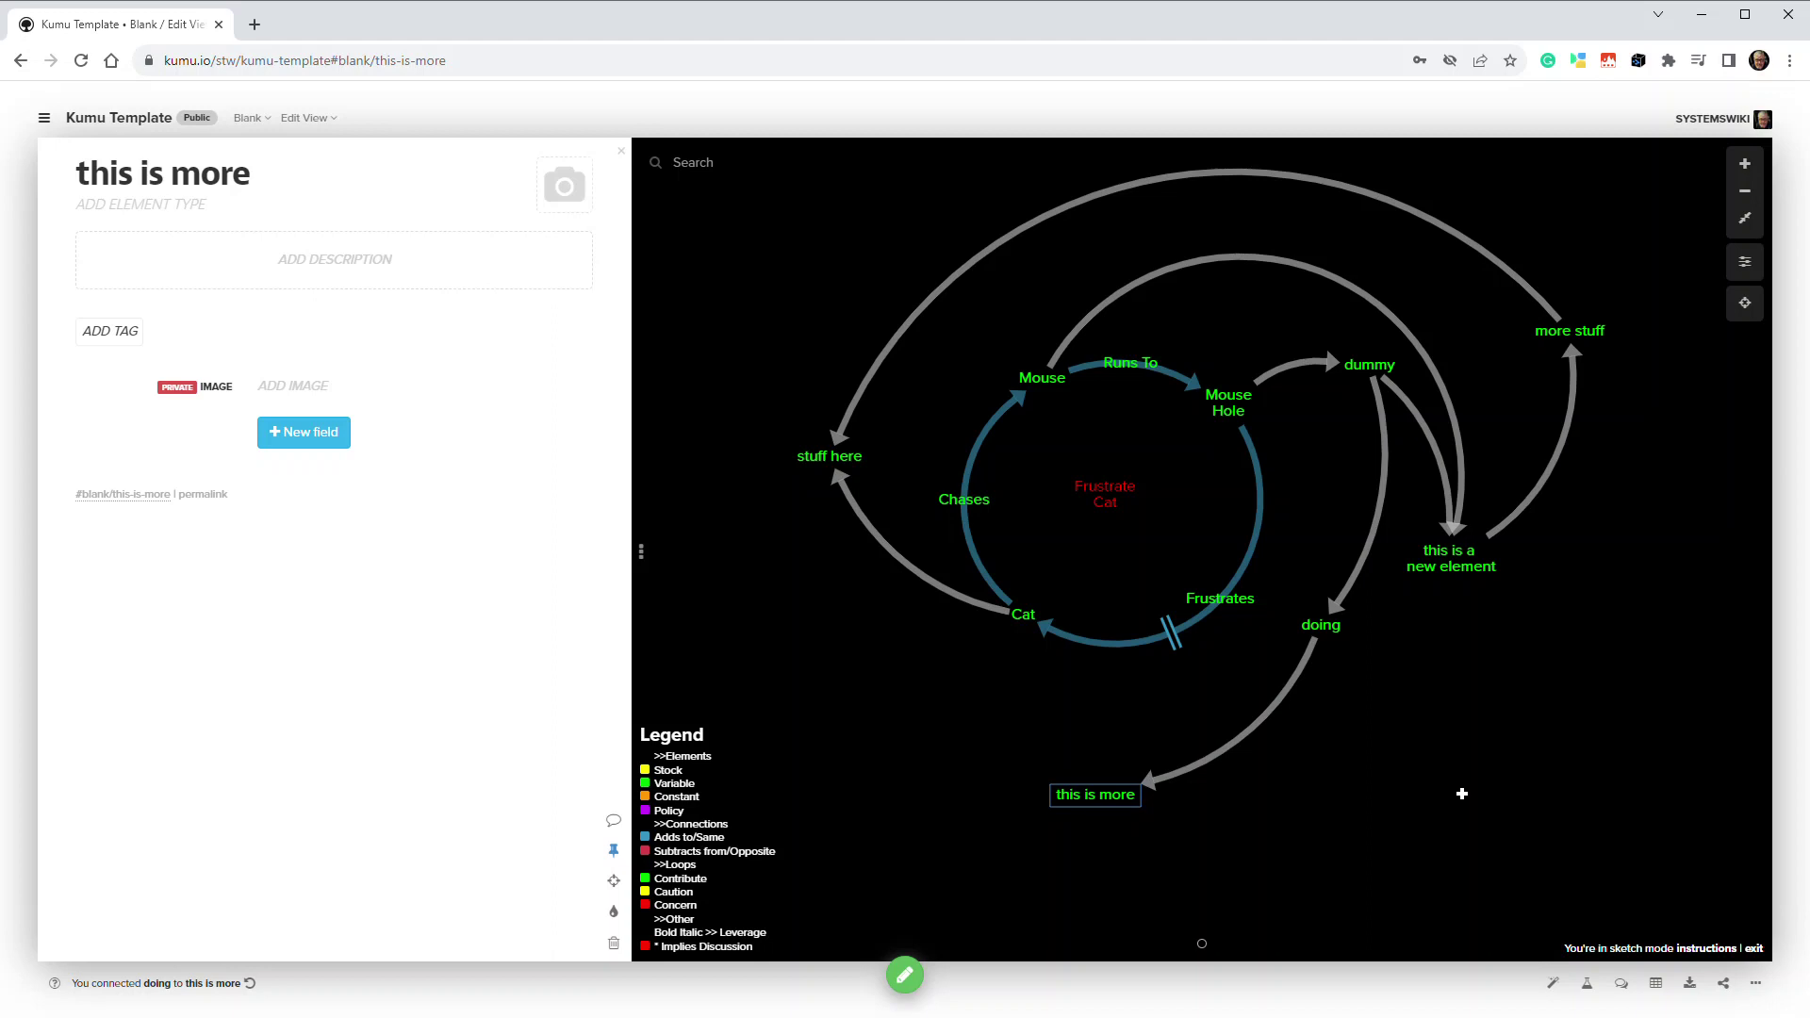
Check the sketch mode instructions page, close it and exit sketch mode
click(1707, 948)
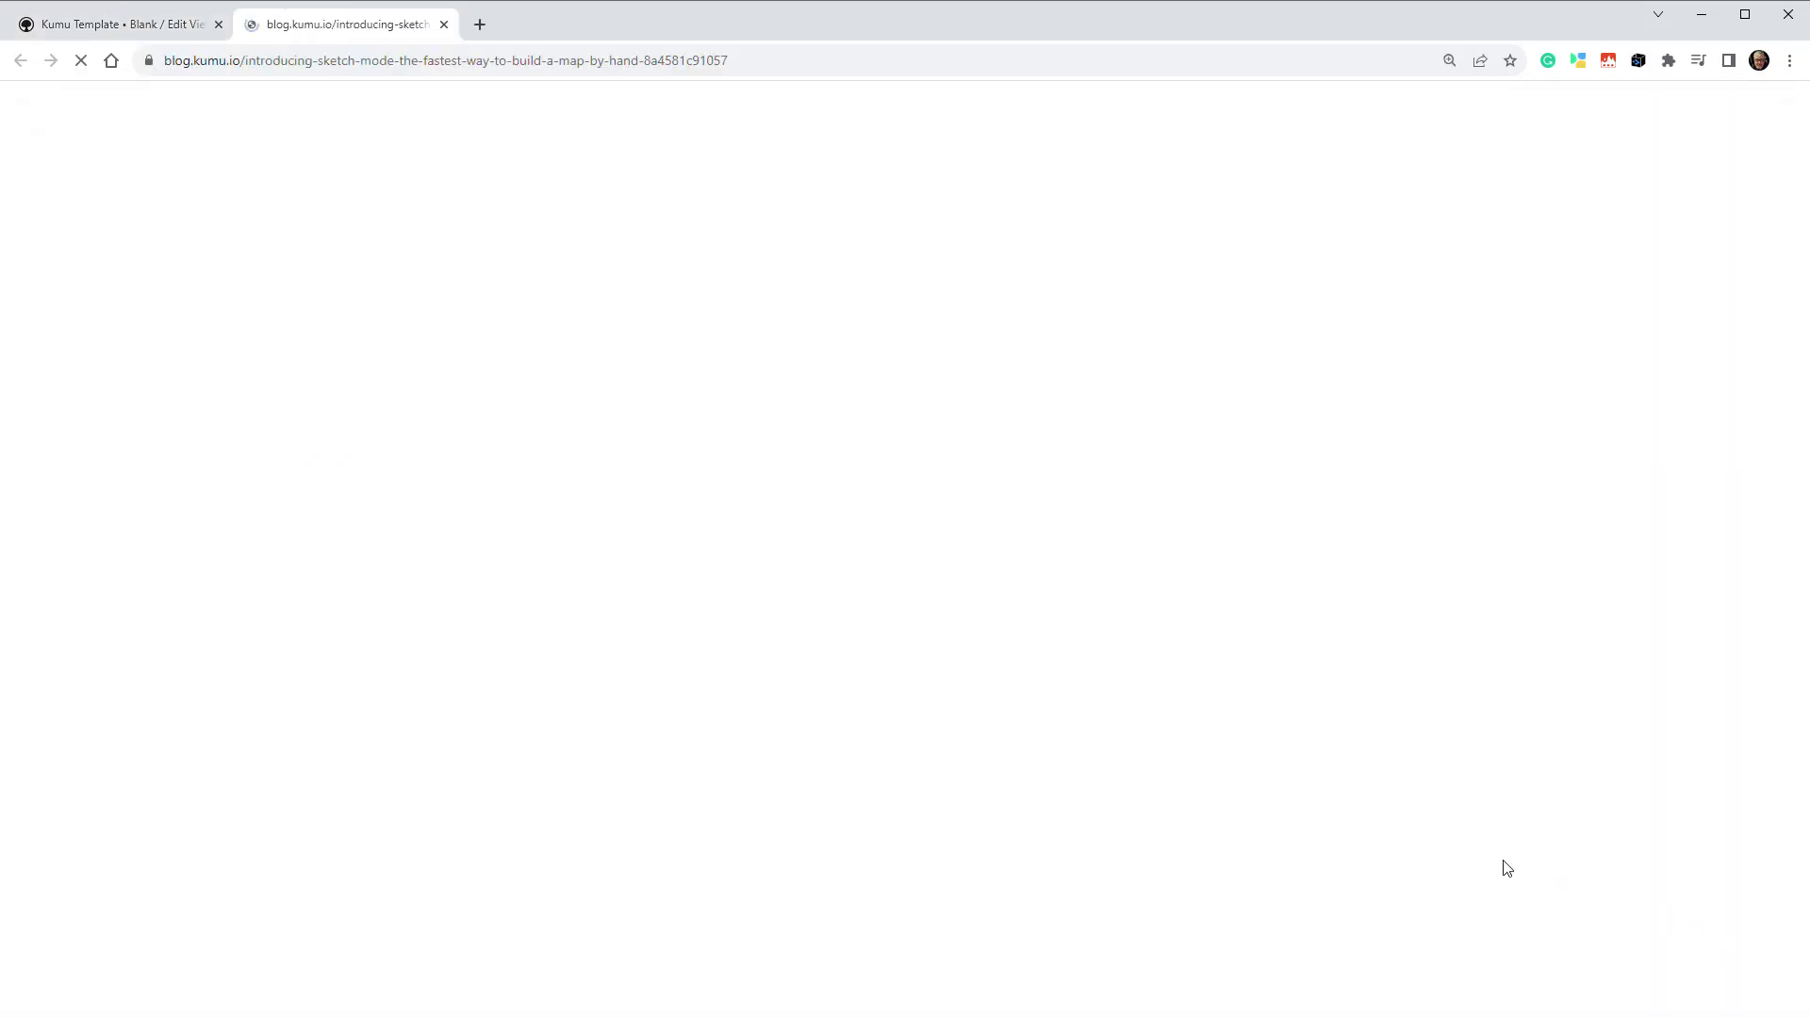
click(444, 25)
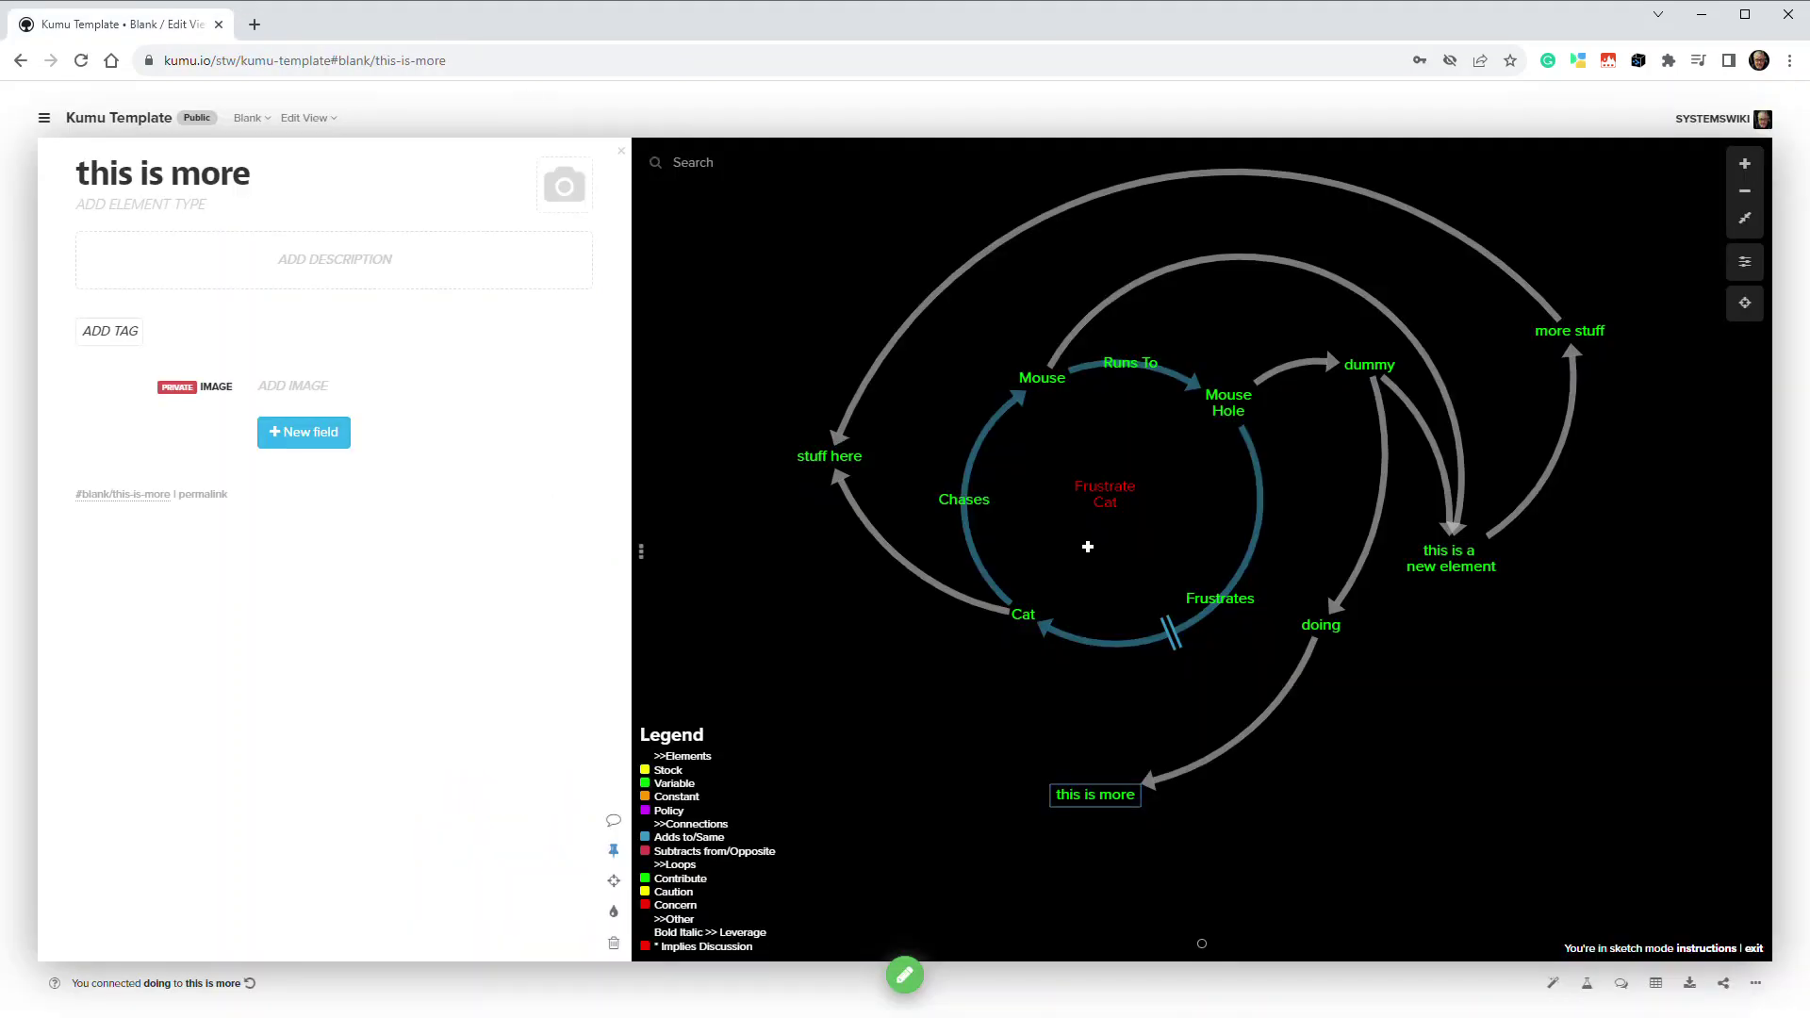
click(1685, 953)
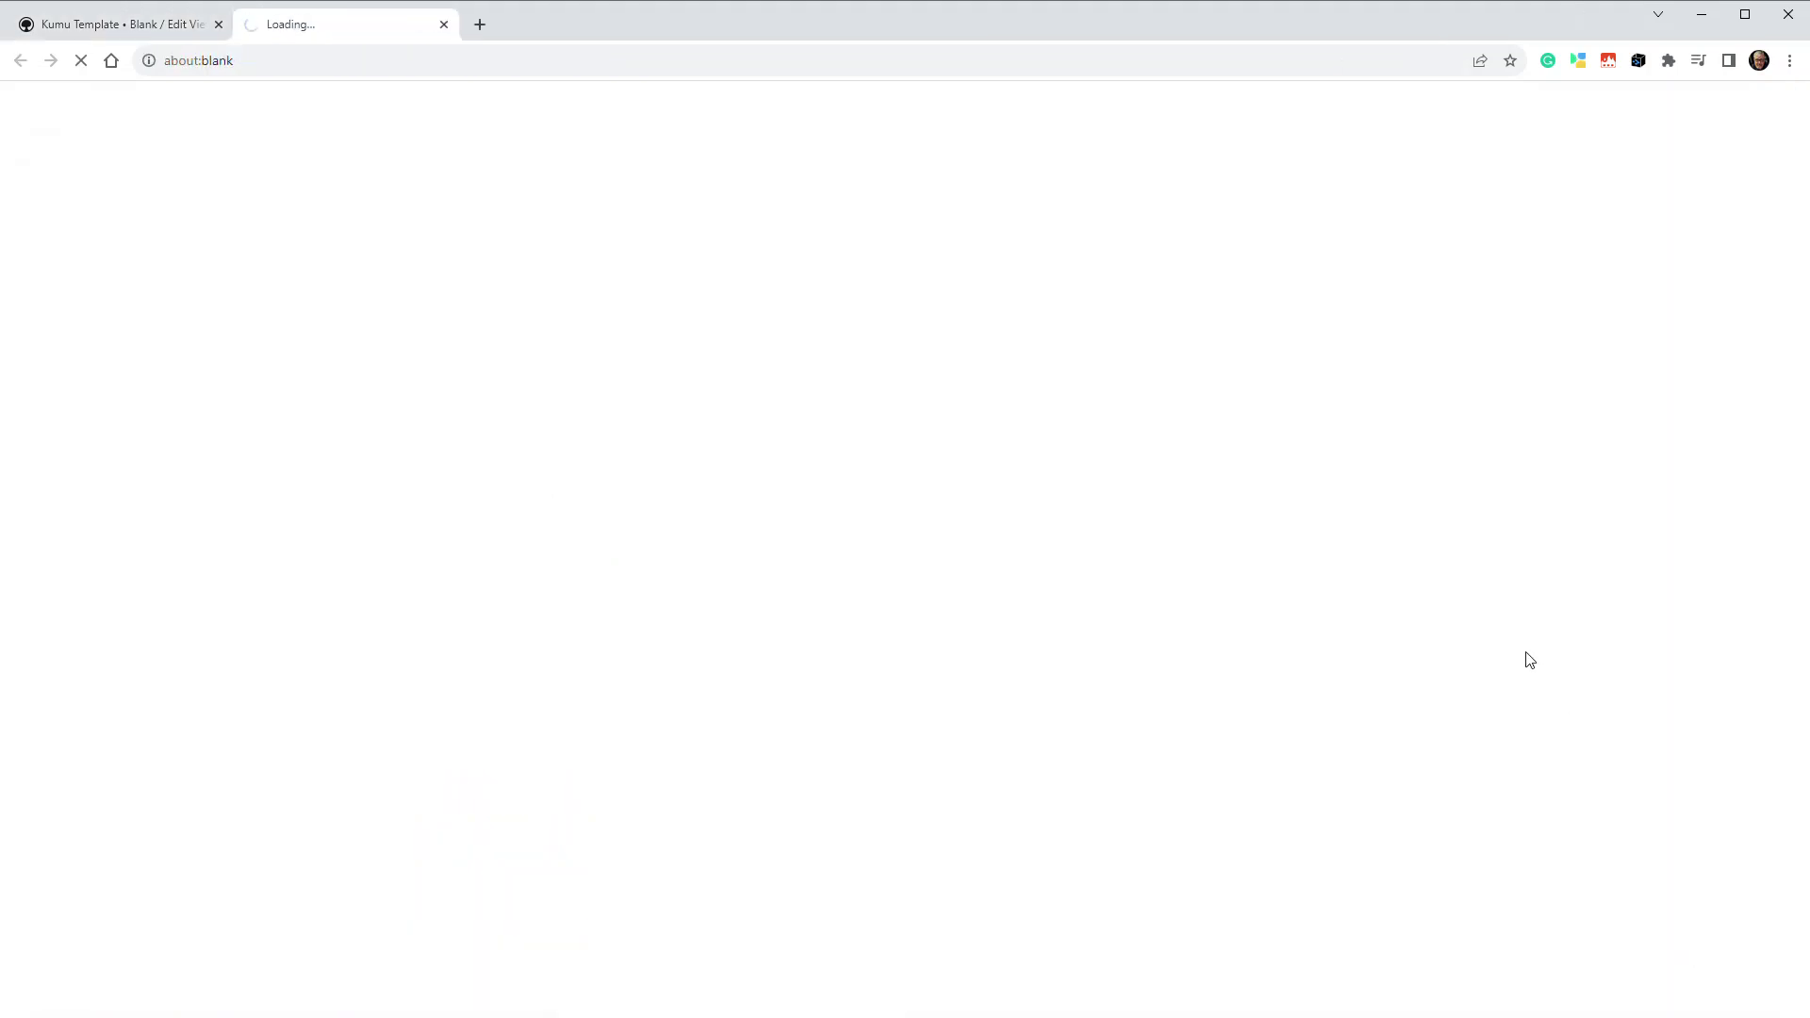
click(445, 24)
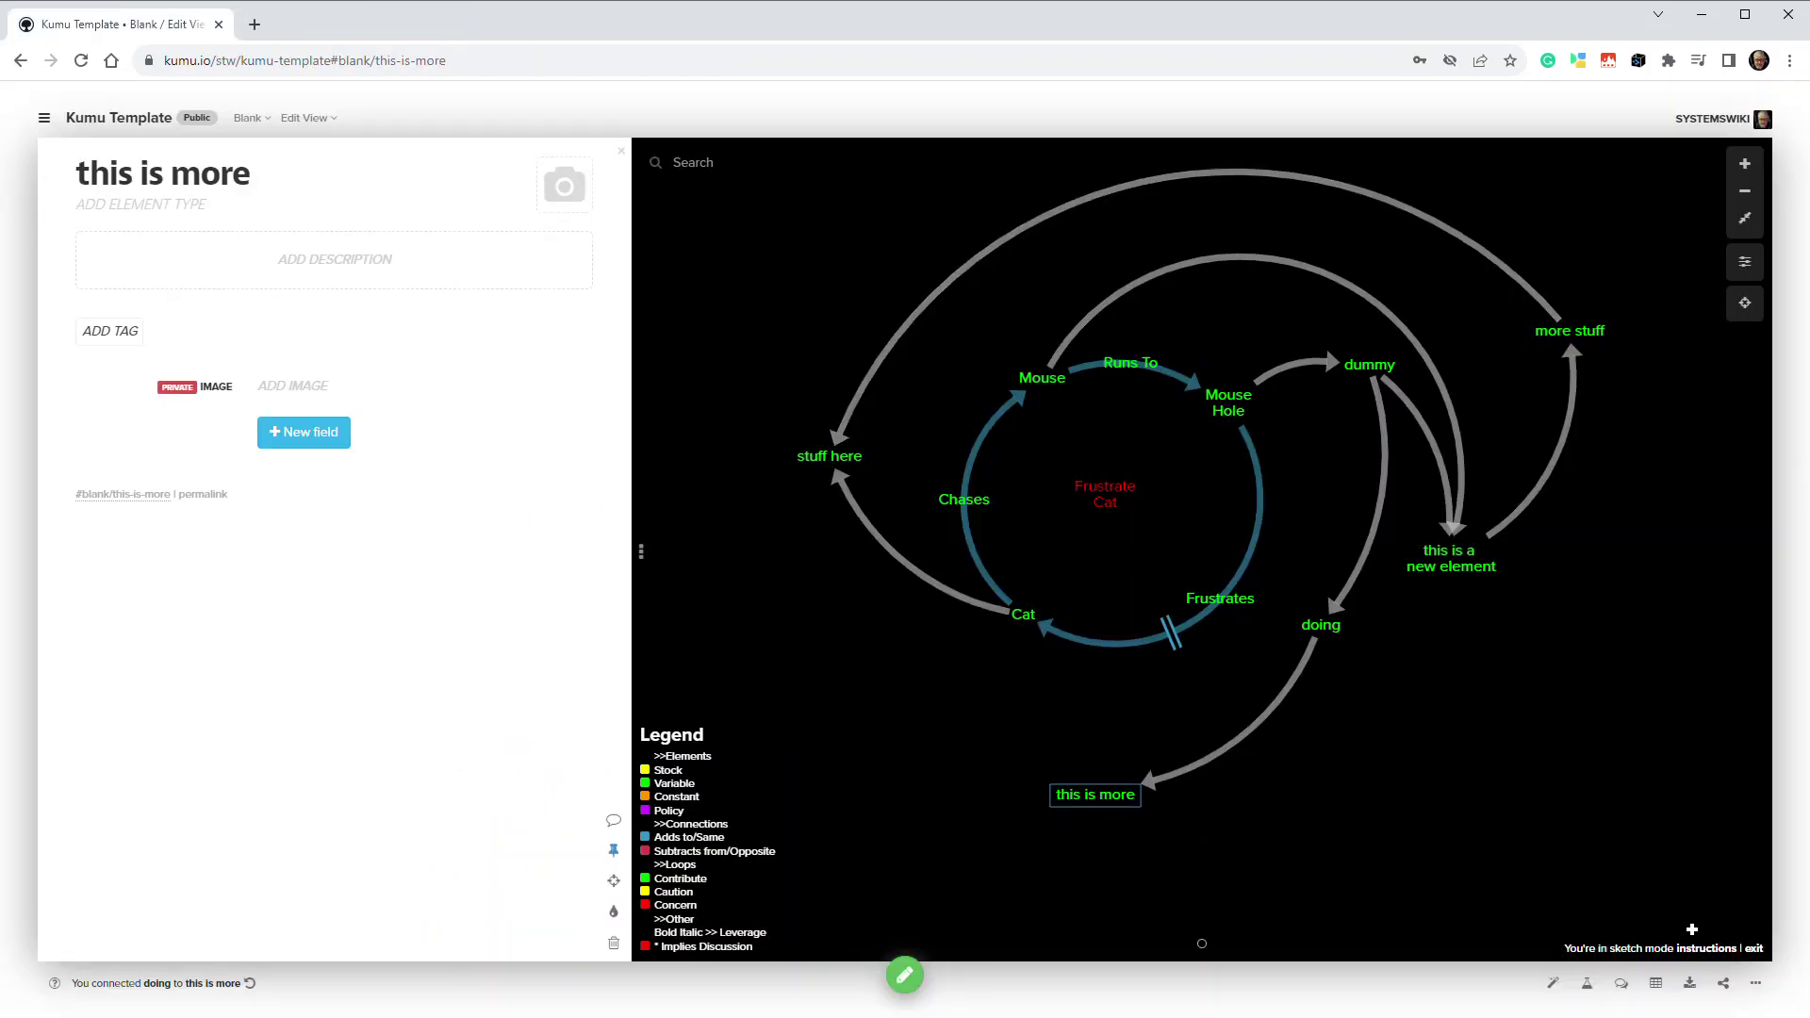
click(1755, 950)
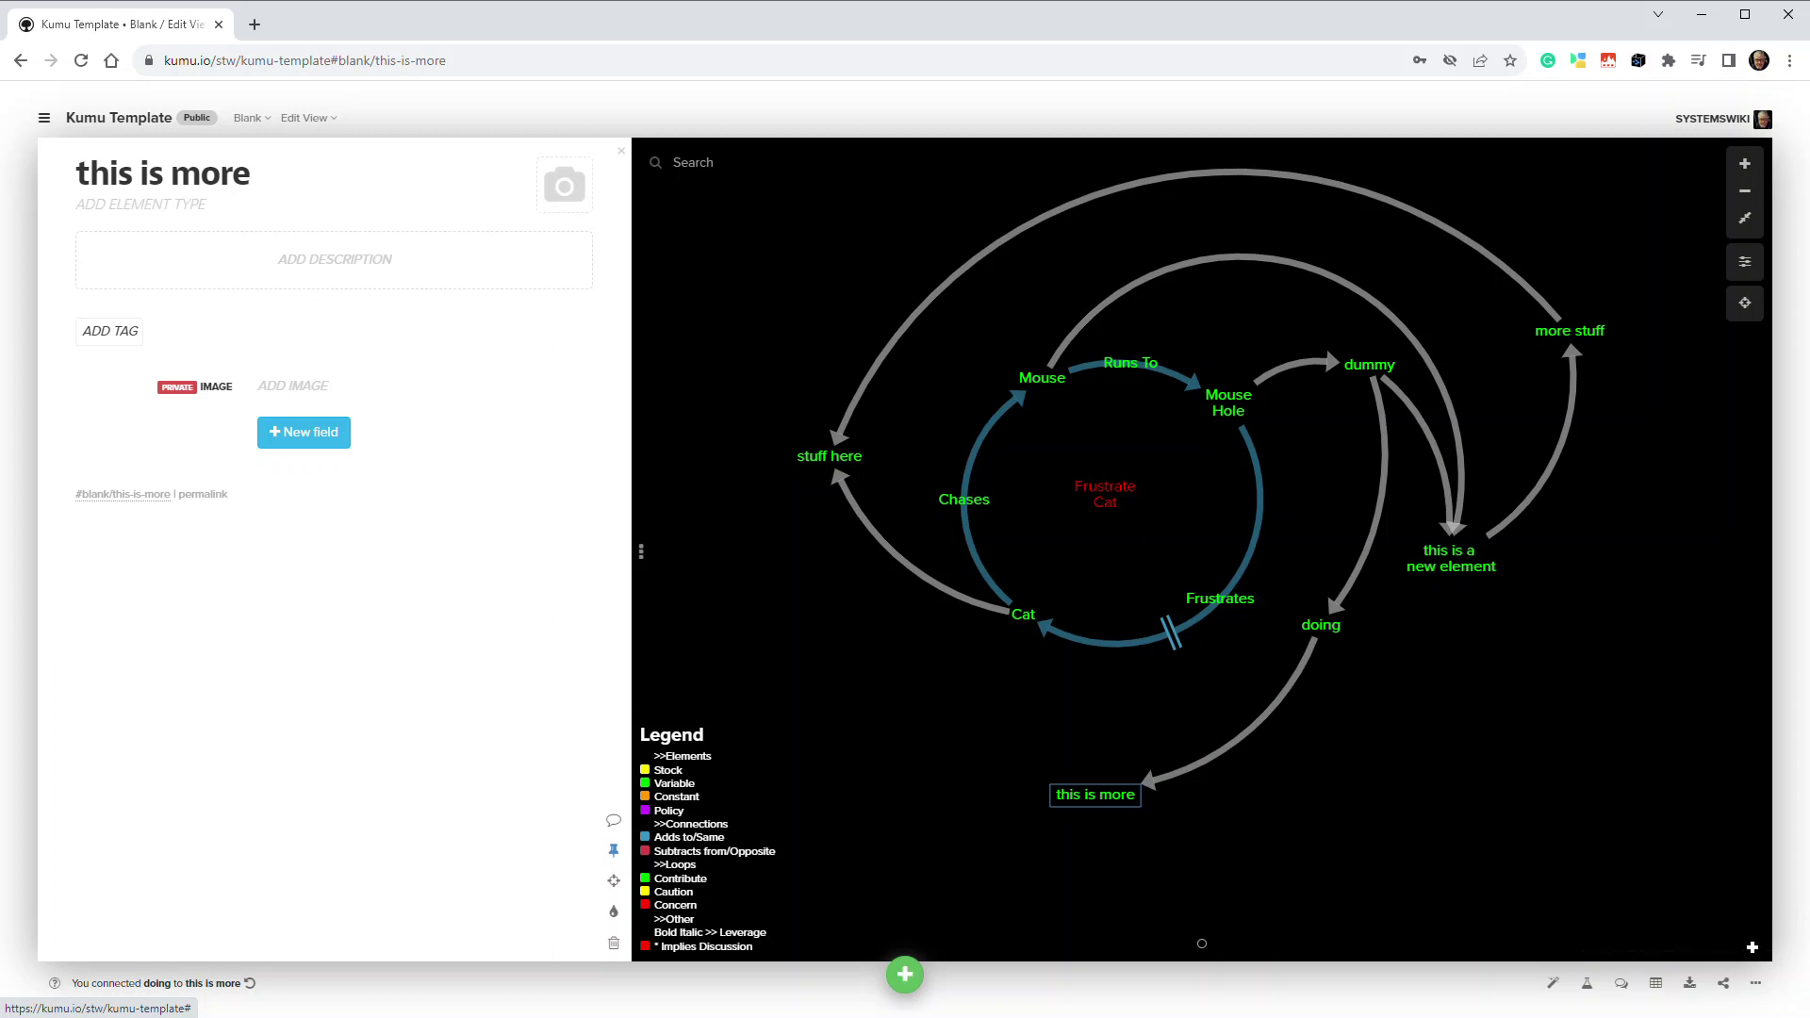